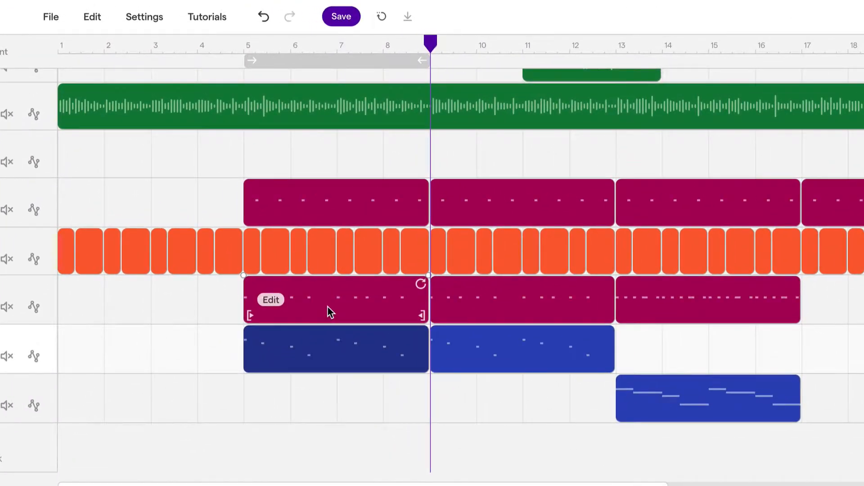
Examine the first two Light Bass notes of the bar 5 region against the start of each chord region.
scroll(242, 167, up, 5)
scroll(328, 306, left, 10)
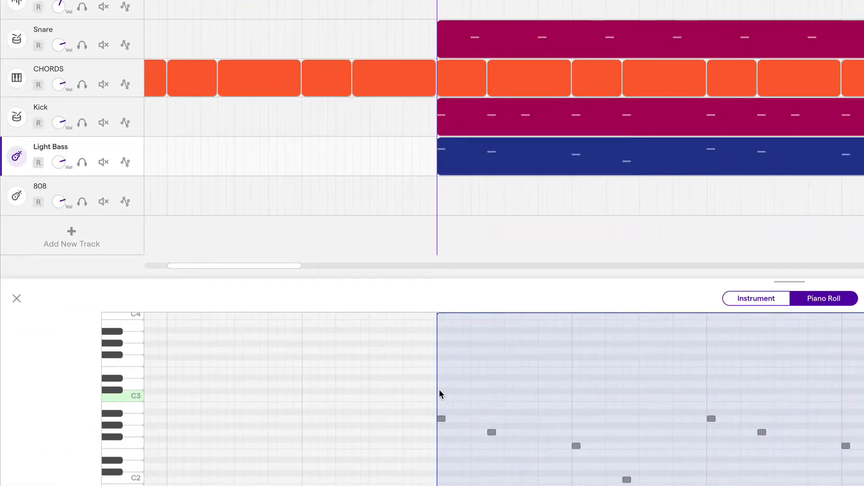
click(440, 419)
click(487, 234)
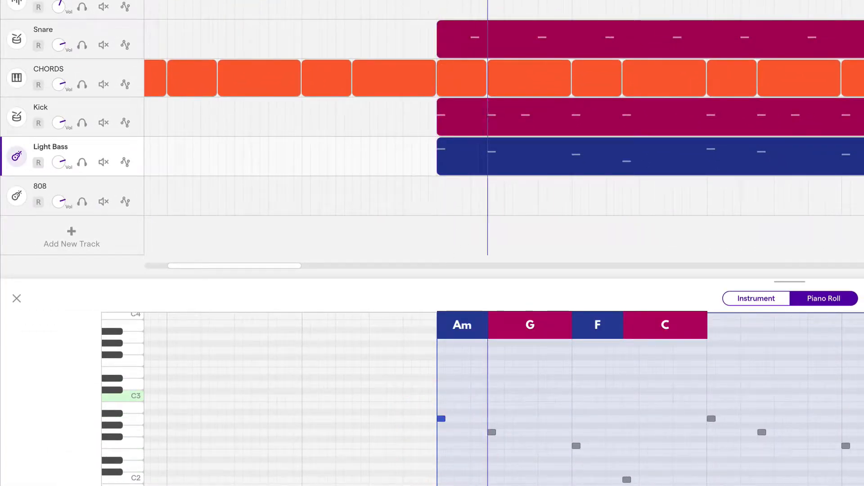
click(491, 479)
mouse_move(563, 149)
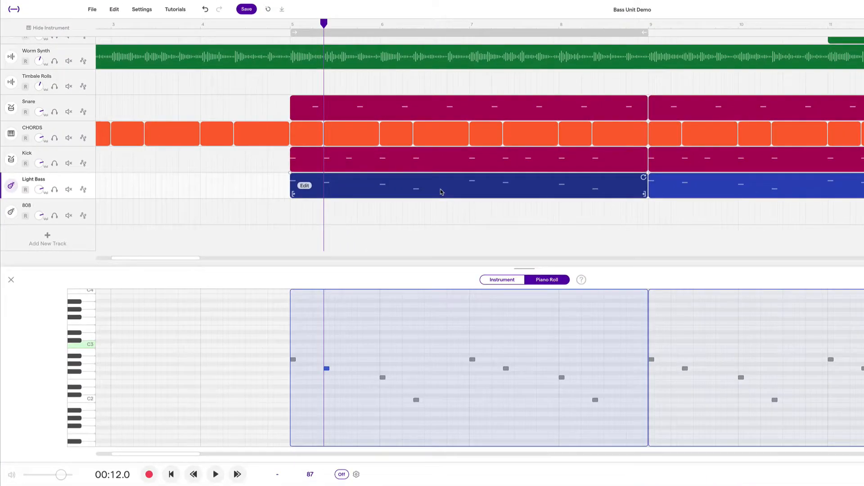
Compare the Light Bass and Kick regions starting at bar 9.
scroll(441, 192, right, 4)
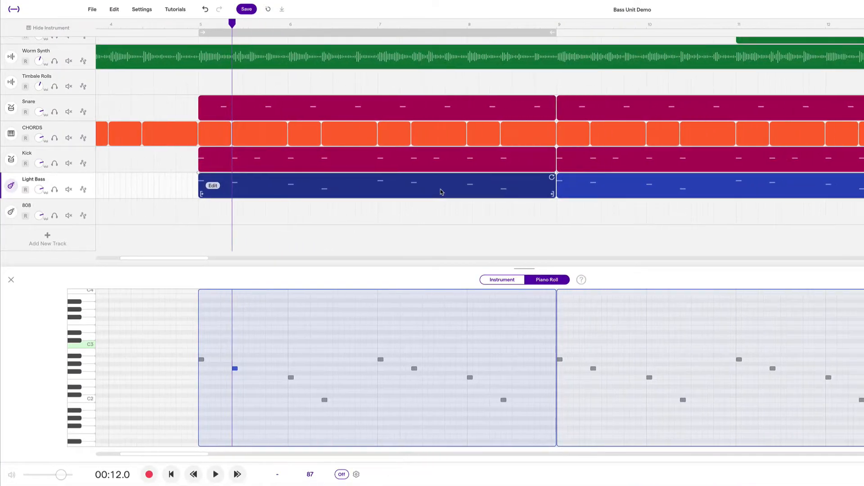
click(605, 187)
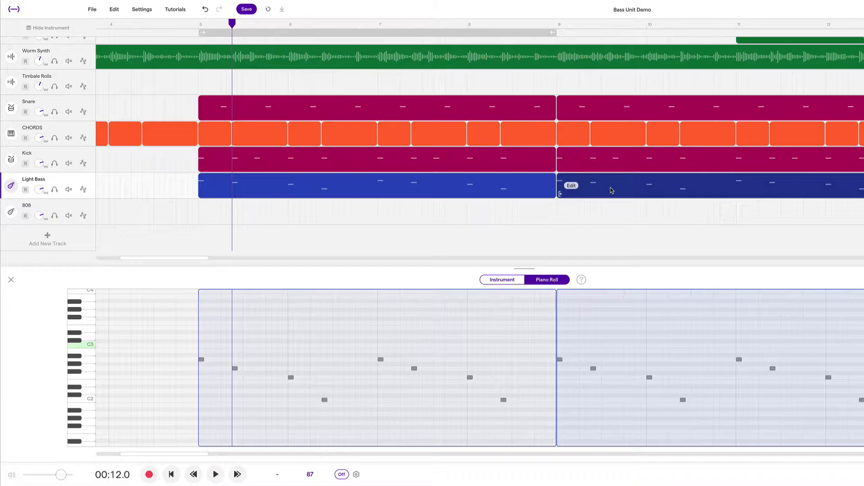
click(619, 161)
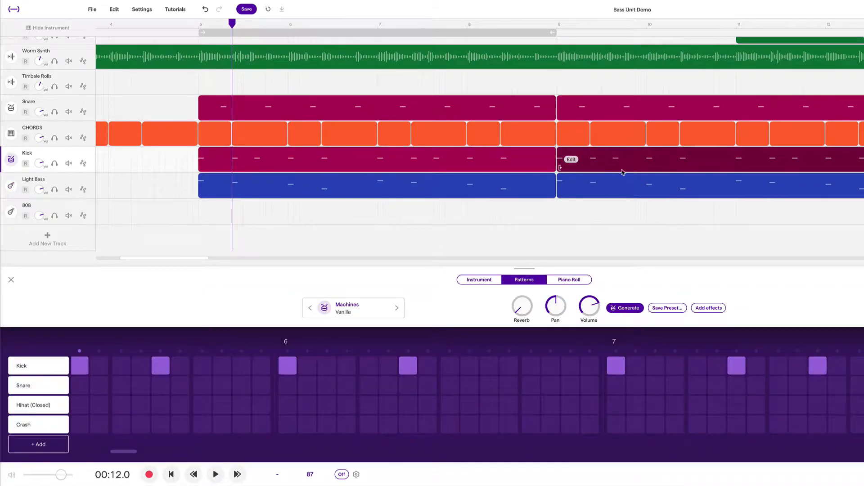
click(609, 190)
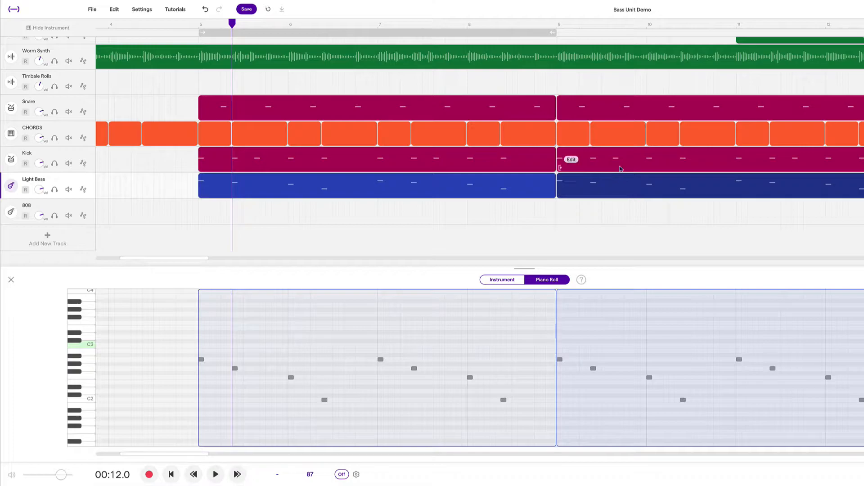
Show the Kick region starting at bar 9 in the piano roll and check each of its bar 9 notes.
scroll(695, 184, right, 5)
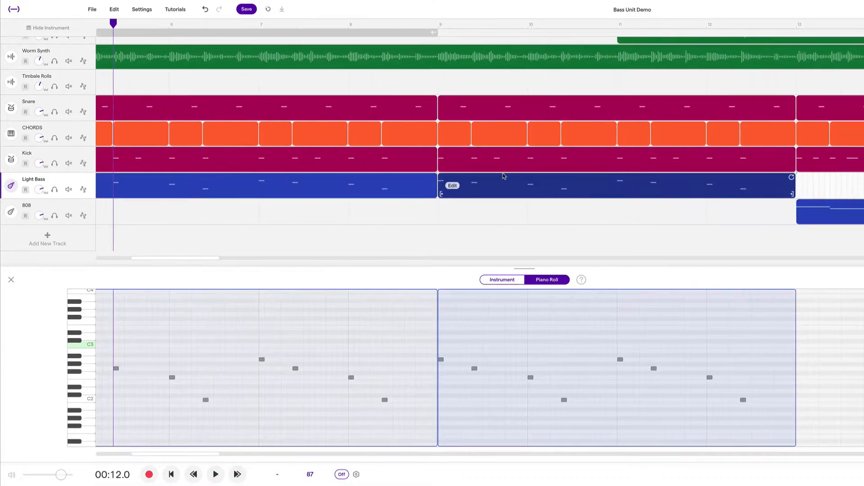
click(502, 159)
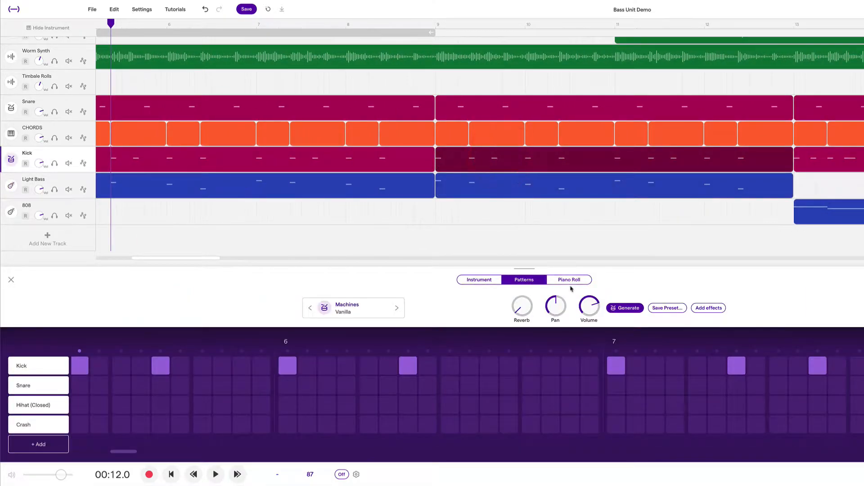
click(569, 279)
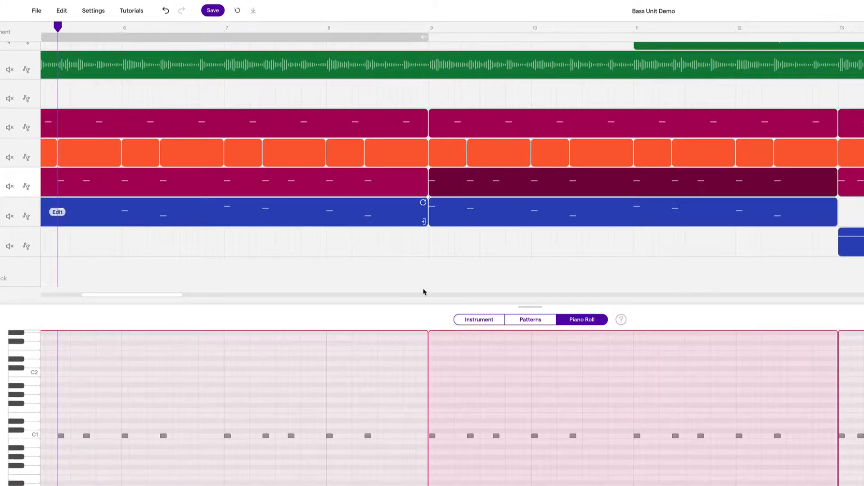
click(445, 442)
click(468, 444)
click(506, 452)
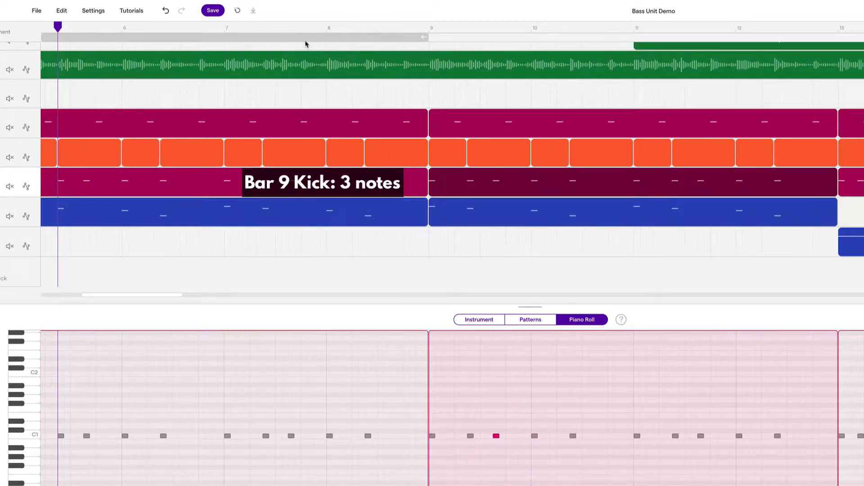
Move the cycle range to start at bar 9 and shorten it to one bar, ending at bar 10.
drag(327, 40, 713, 40)
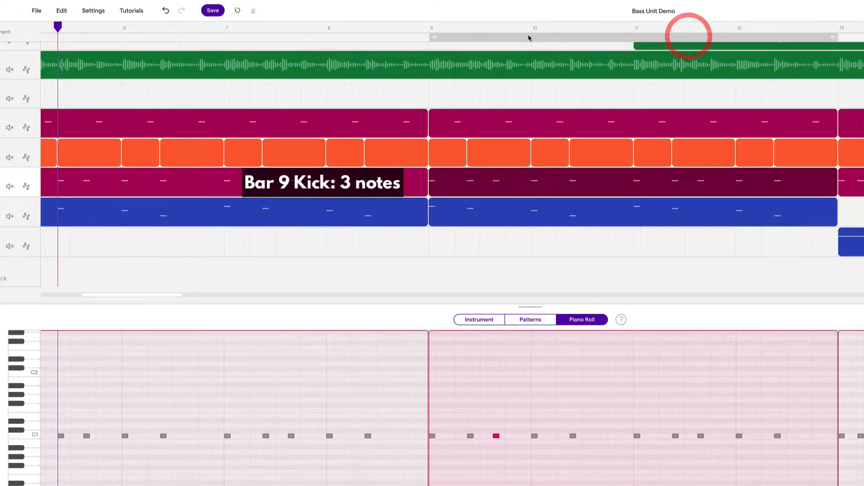
click(531, 37)
drag(834, 37, 529, 38)
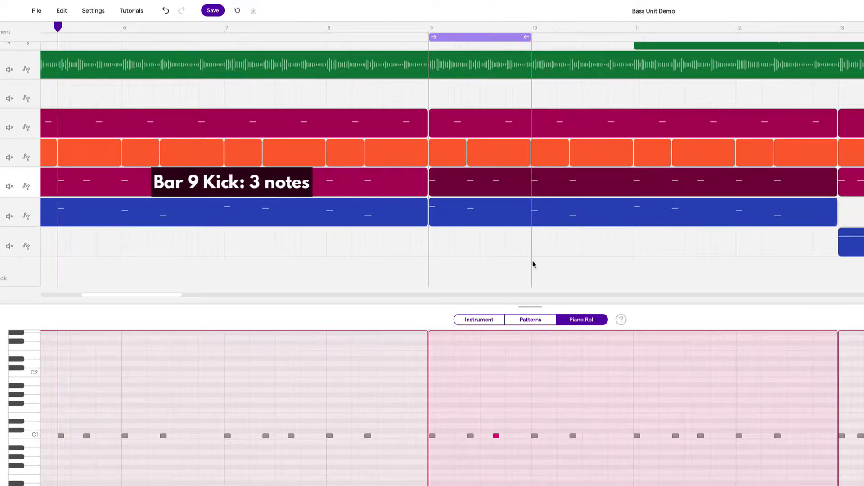
scroll(532, 263, up, 1)
scroll(533, 263, up, 2)
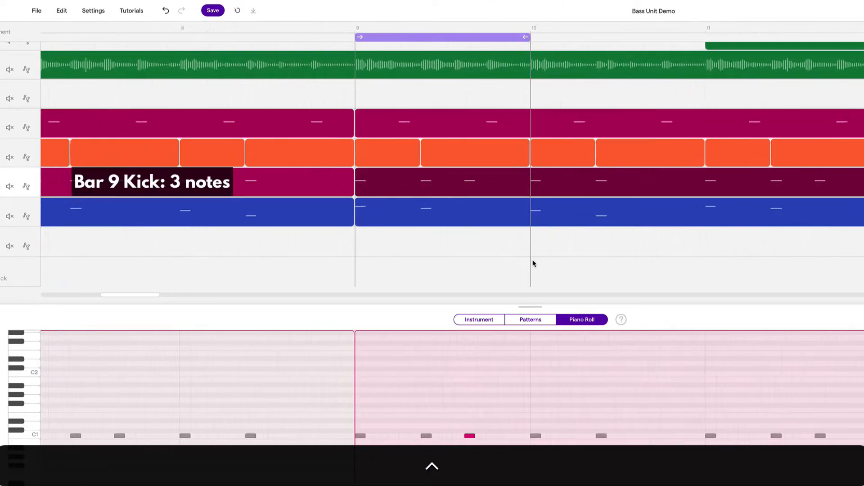
Examine the Light Bass notes in bar 9 in the piano roll.
click(410, 222)
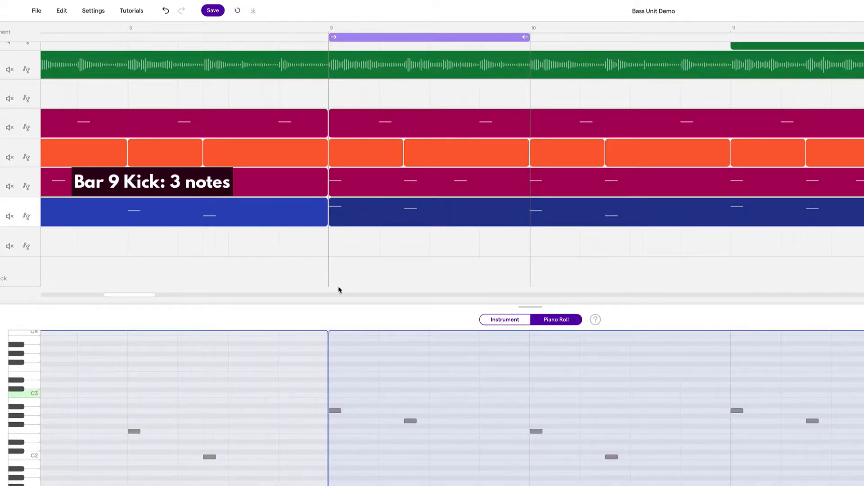
drag(334, 400, 368, 431)
drag(394, 400, 425, 438)
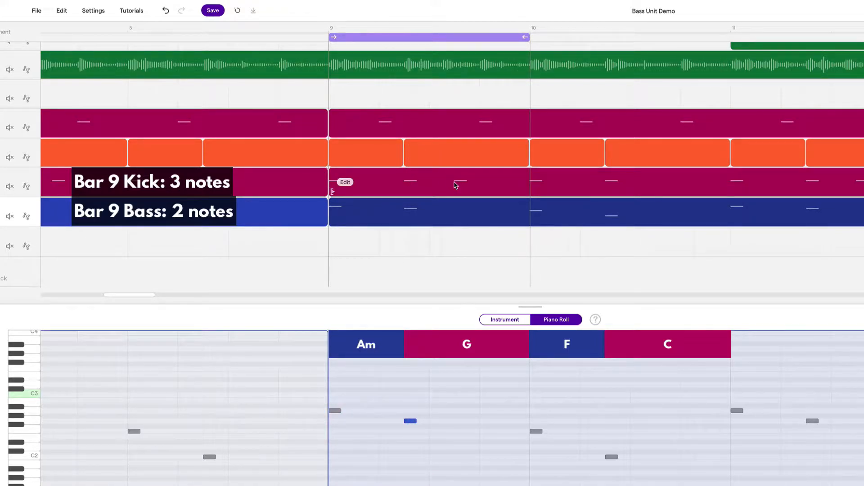
Add a G2 note to the Light Bass in bar 9, aligned with the third kick hit.
click(455, 28)
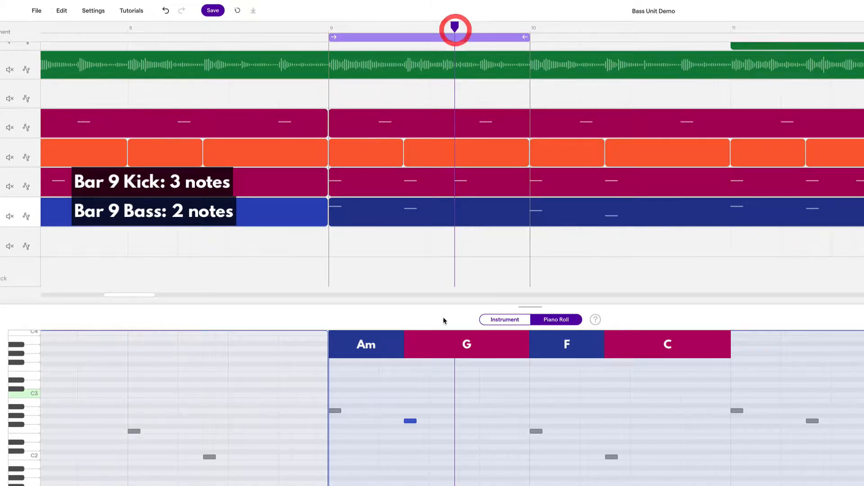
alt+click(457, 421)
drag(566, 424, 466, 426)
click(463, 429)
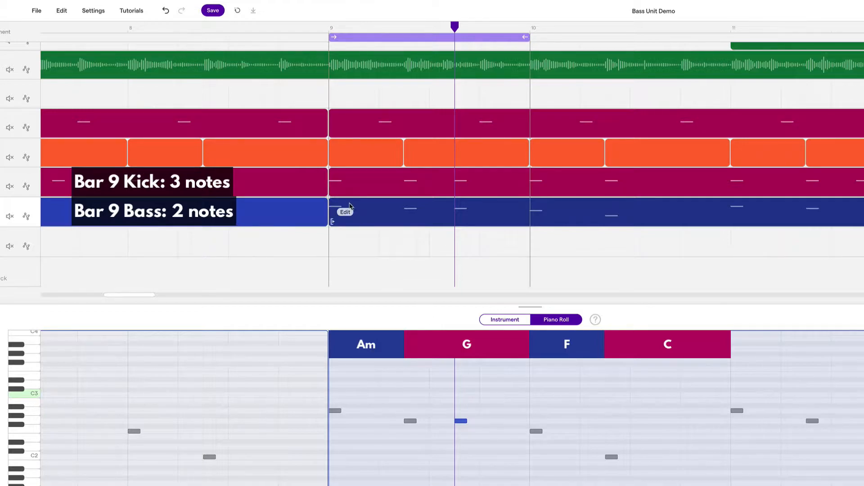
Shift the one-bar cycle range to bar 10 and compare the Kick and Light Bass notes there.
drag(450, 40, 650, 48)
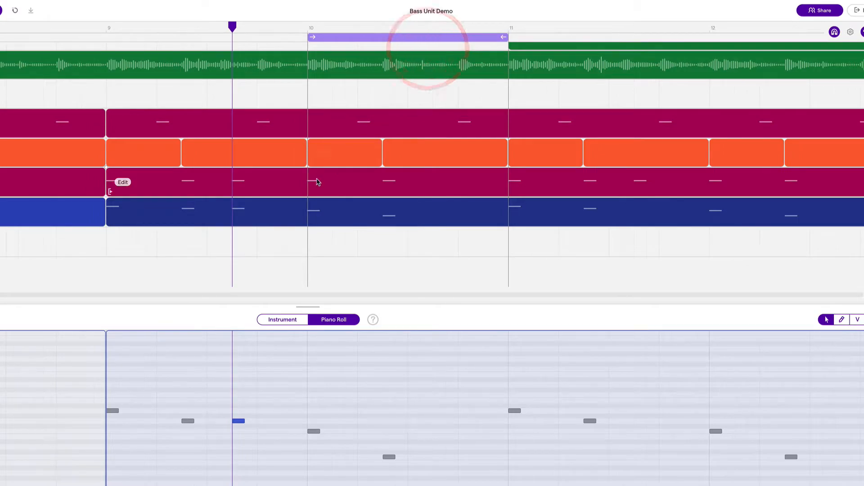
click(375, 194)
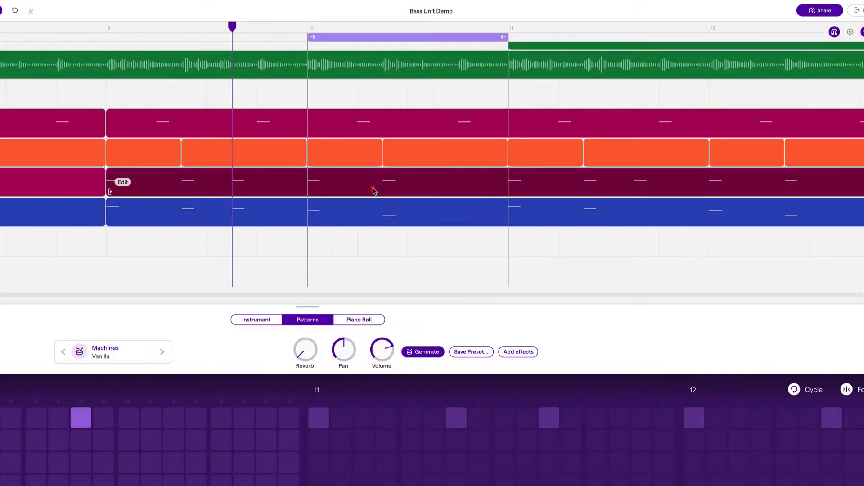
click(370, 325)
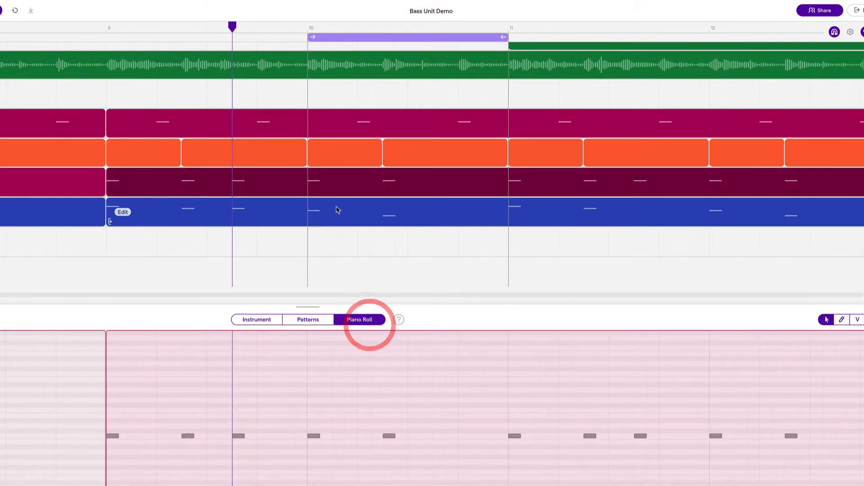
click(343, 213)
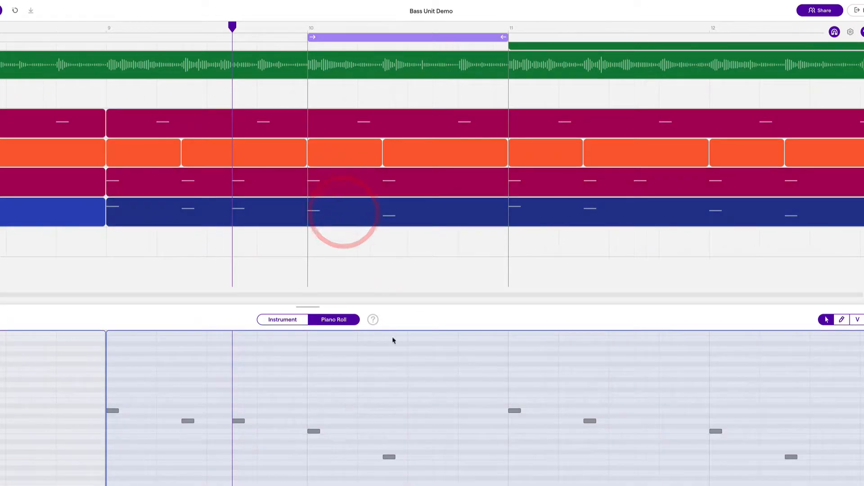
Shift the one-bar cycle range to bar 11 and add a G2 Light Bass note aligned with that bar's third kick hit.
scroll(404, 251, right, 5)
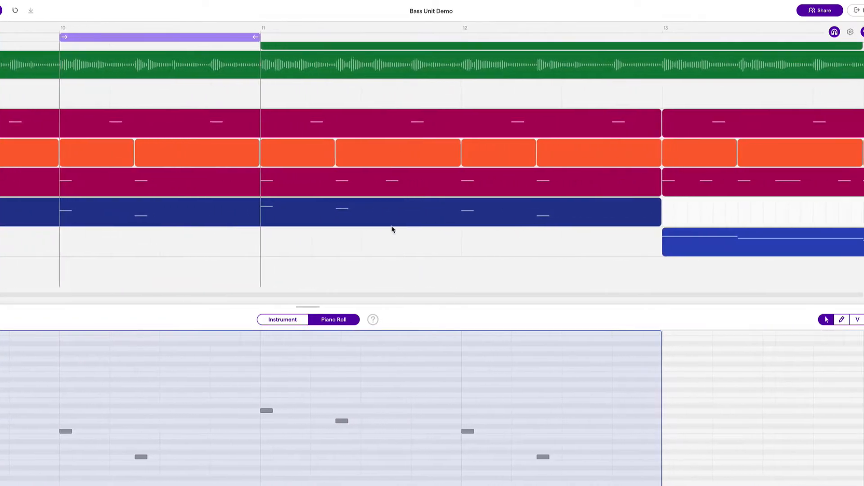
drag(198, 36, 394, 37)
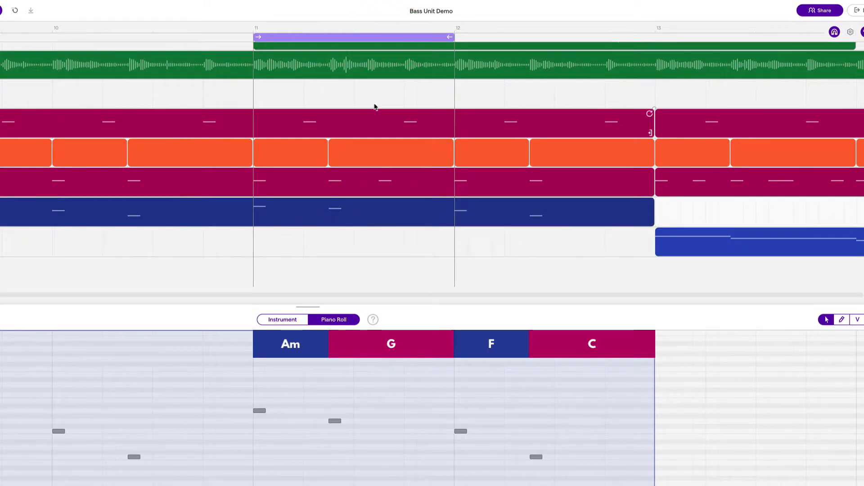
click(385, 28)
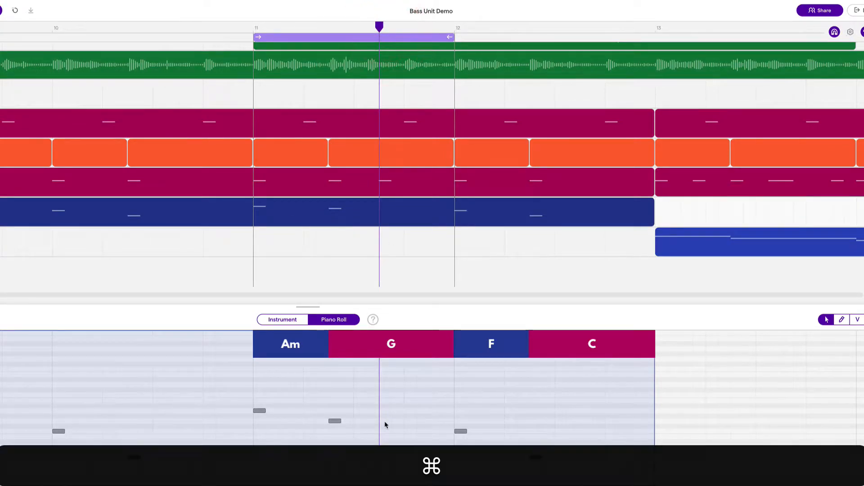
click(334, 421)
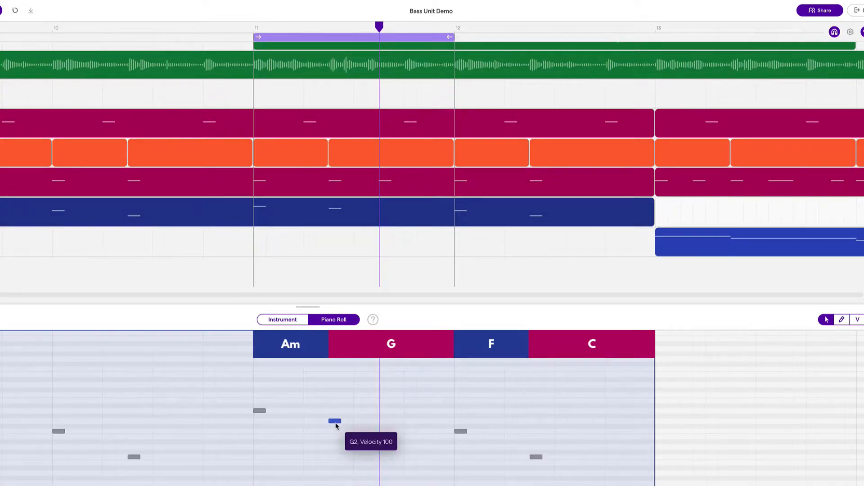
click(334, 421)
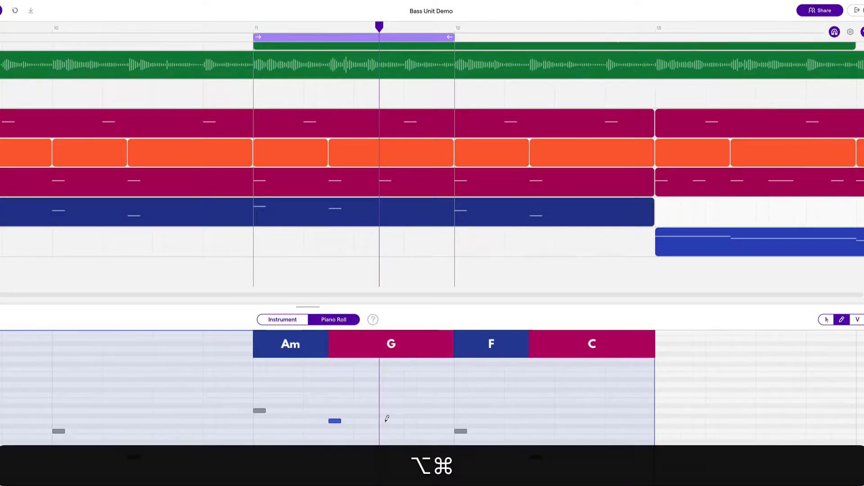
alt+click(386, 420)
mouse_move(267, 161)
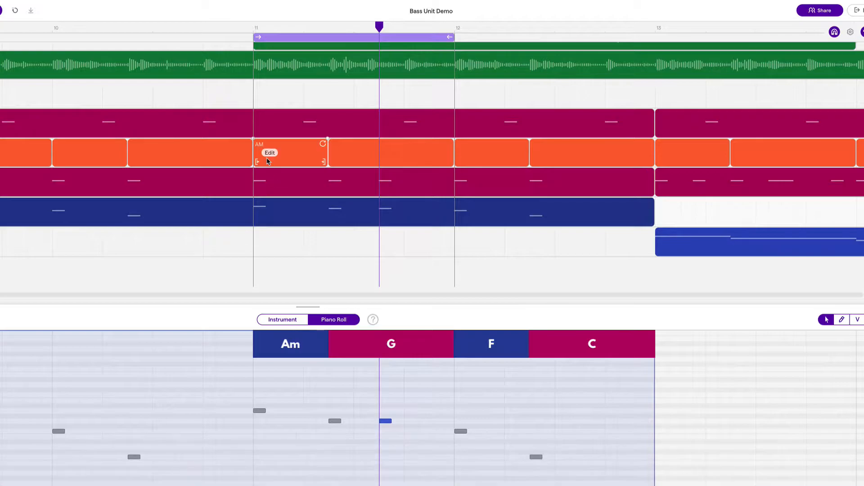
Set the cycle range from bar 9 to bar 11 and play the section to hear the bass with the kick.
scroll(268, 162, left, 2)
scroll(268, 161, down, 3)
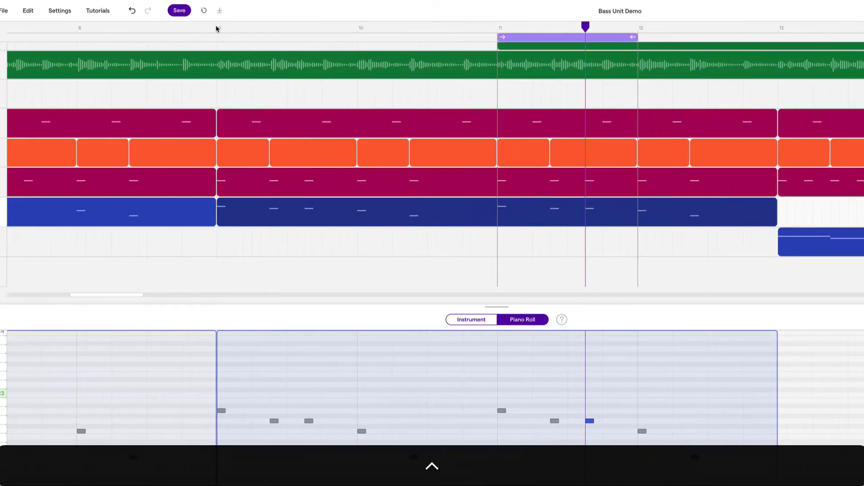
click(216, 27)
drag(523, 38, 247, 54)
drag(356, 37, 497, 36)
key(space)
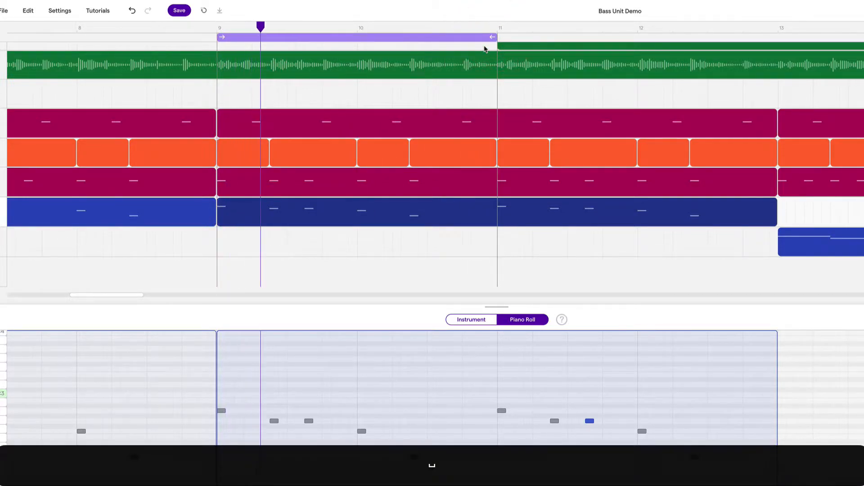
mouse_move(539, 214)
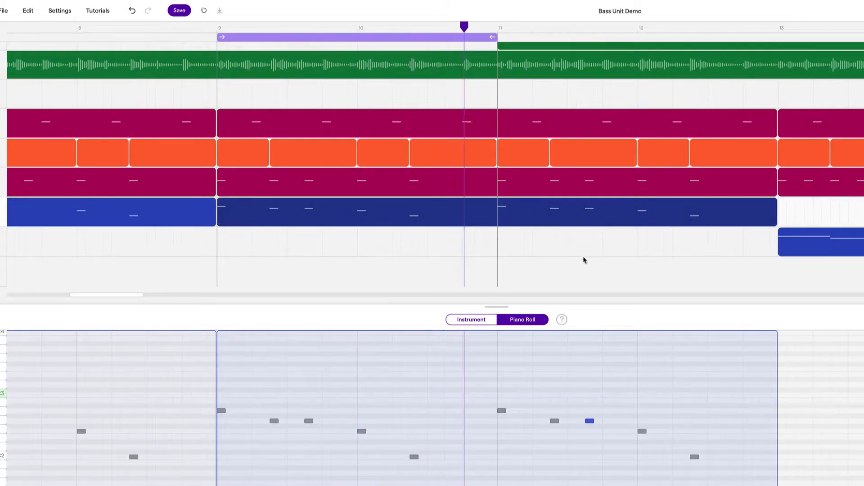
key(space)
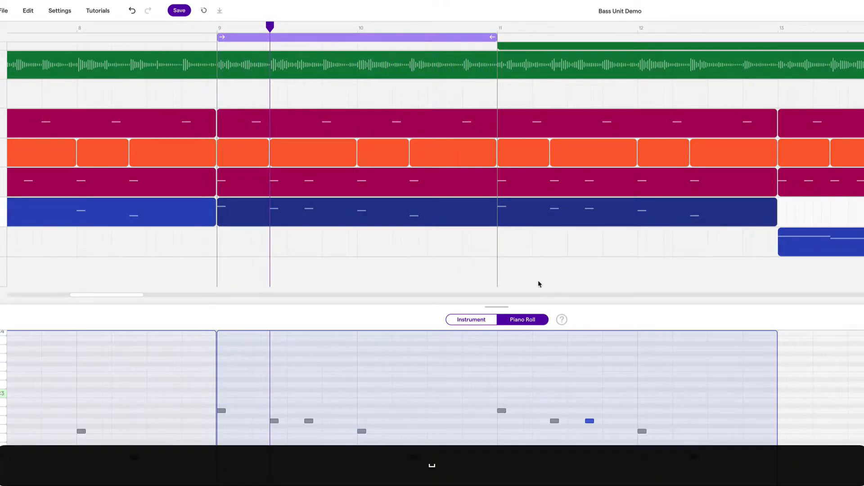
Add kick hits on the 4th and 14th steps of bar 9 in the Kick region's pattern grid.
click(363, 180)
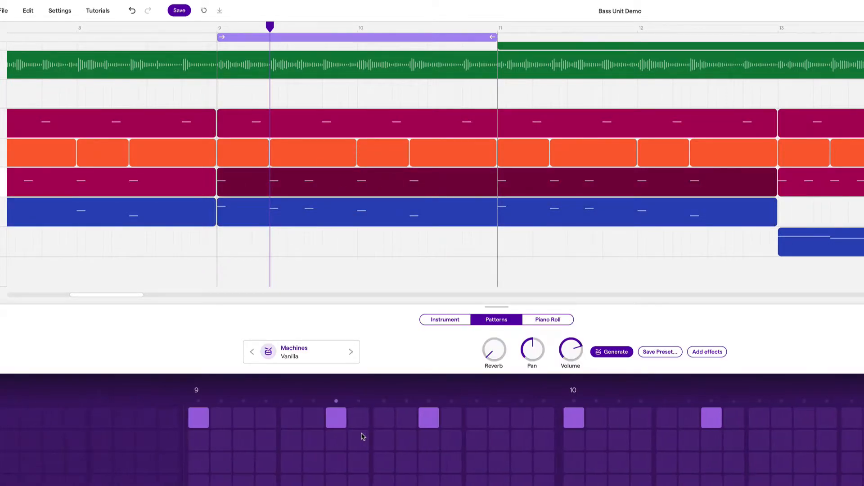
click(499, 422)
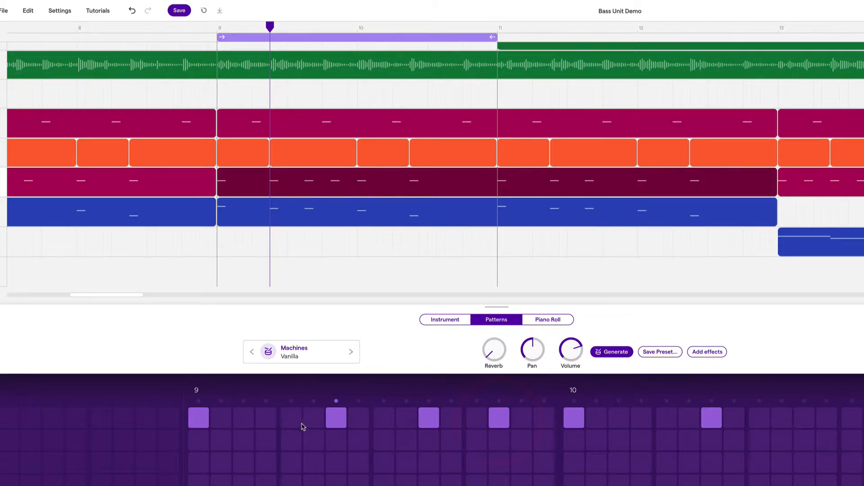
click(267, 418)
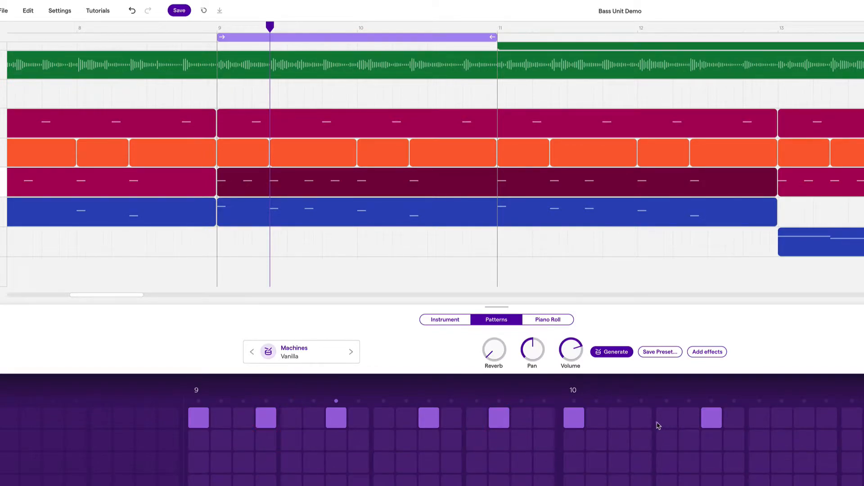
Add kick hits on the 3rd, 11th and 15th steps of bar 10 in the Kick pattern grid.
click(623, 419)
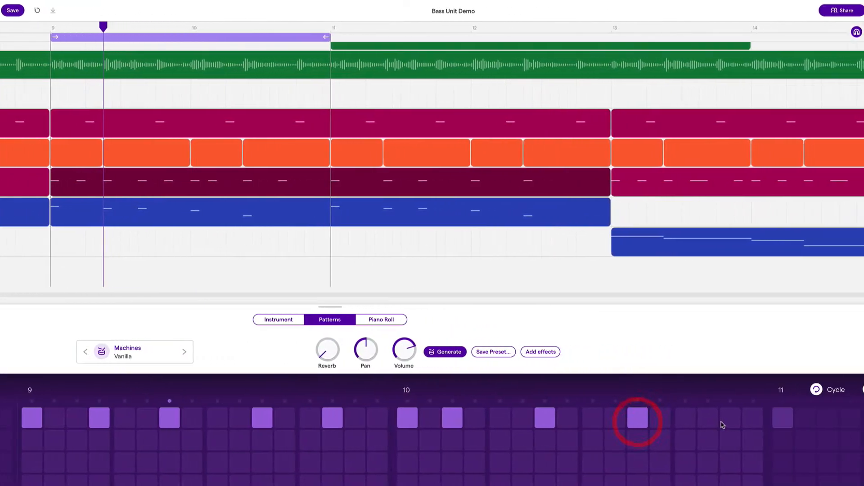
click(716, 419)
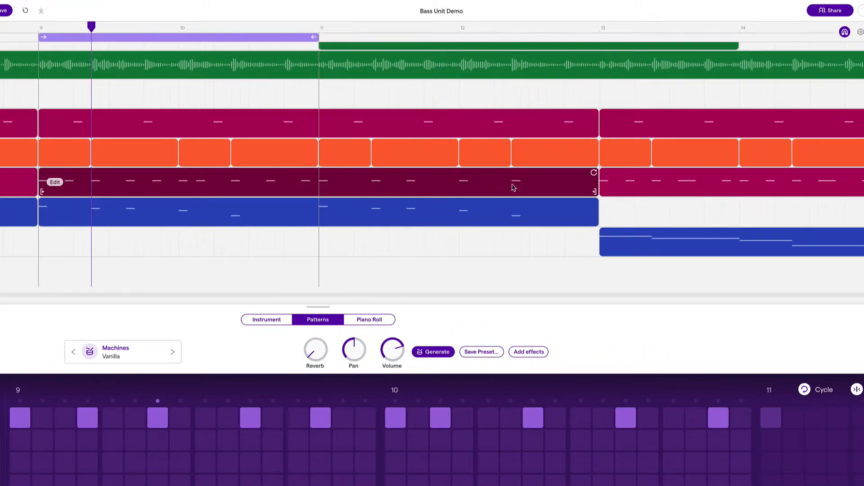
Split the Kick region at bar 11 and delete the part covering bars 11 and 12.
click(338, 180)
right_click(323, 181)
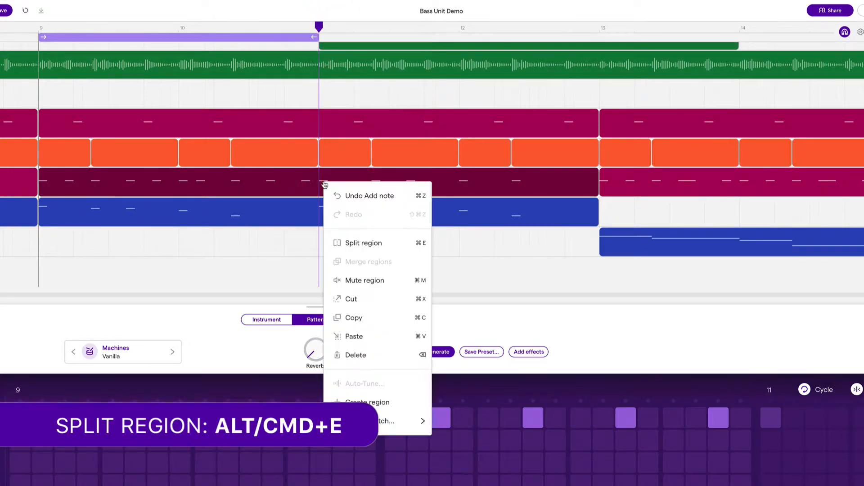
mouse_move(317, 29)
mouse_down()
mouse_move(257, 27)
mouse_move(336, 27)
mouse_move(318, 33)
mouse_up()
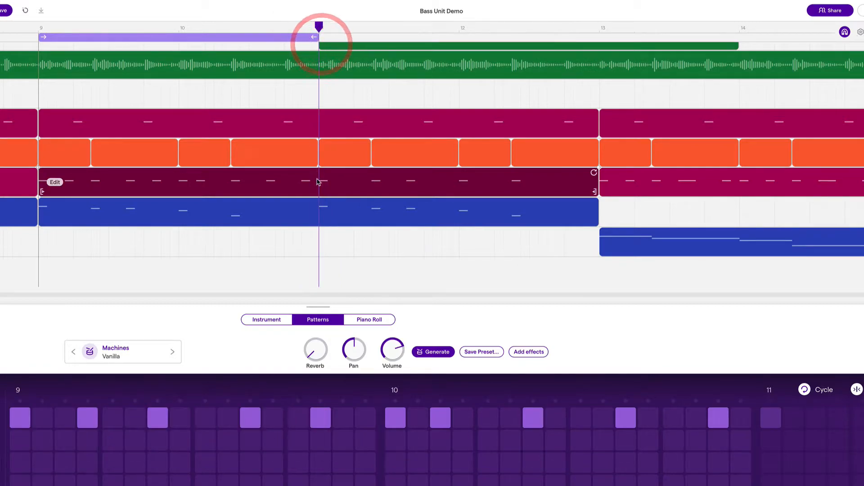
right_click(331, 182)
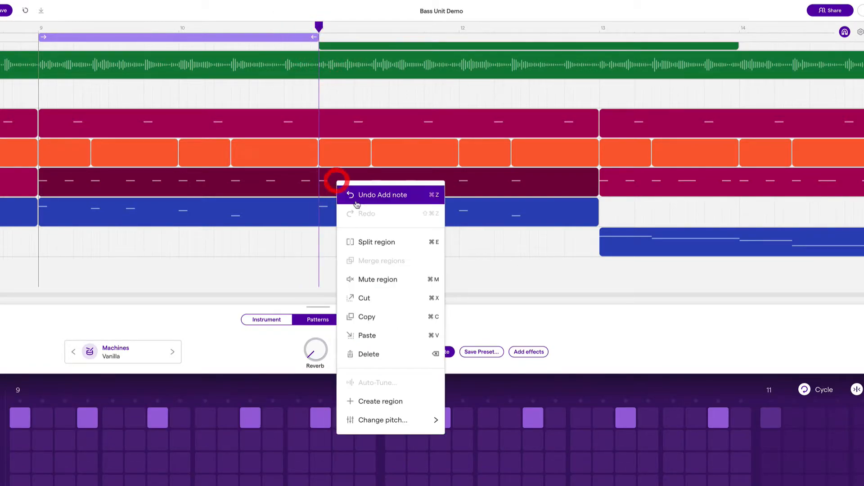
click(372, 244)
click(373, 188)
key(BackSpace)
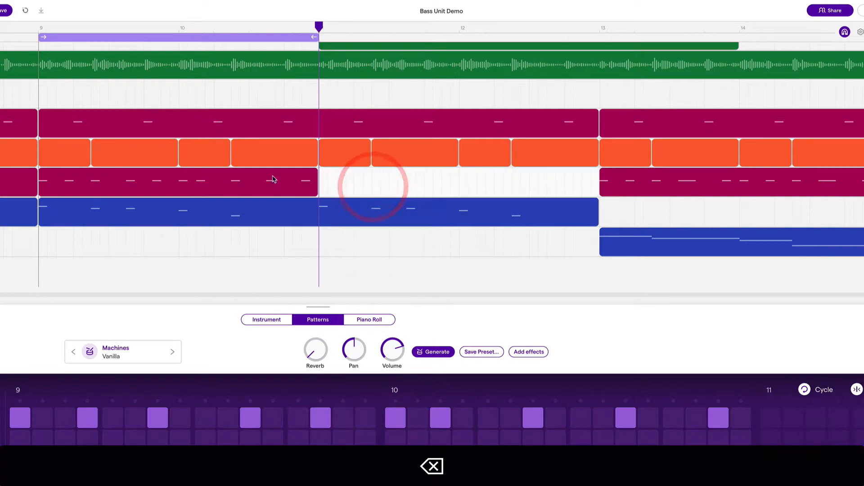
Copy the Kick region covering bars 9 and 10 and paste the copy at bar 11.
click(233, 176)
key(super+c)
key(super+v)
Merge the Kick region at bar 9 with its copy at bar 11 into one region.
click(347, 187)
shift+click(270, 180)
click(354, 186)
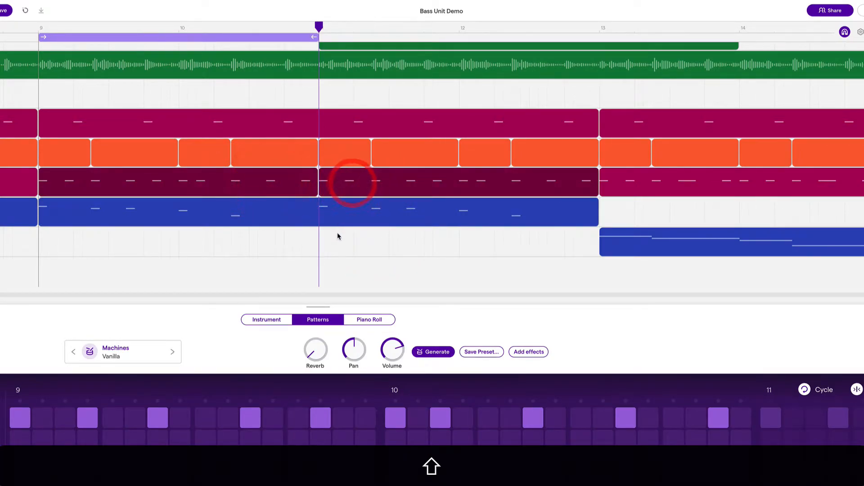
click(337, 236)
click(368, 186)
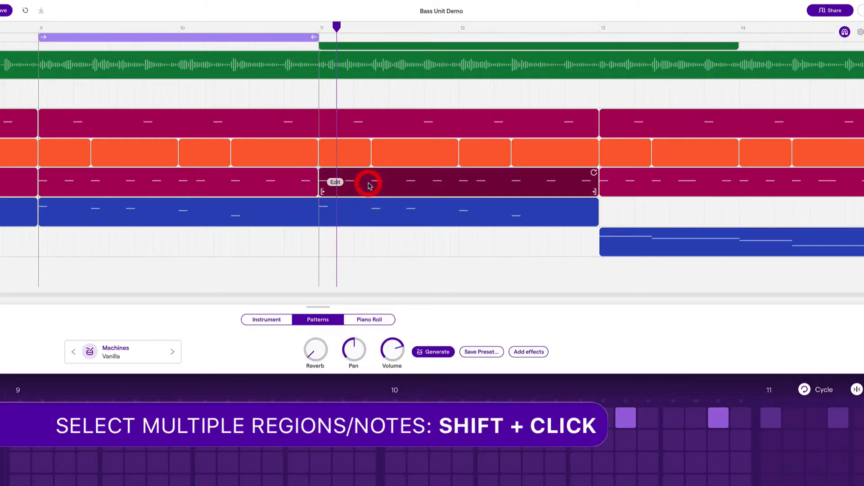
shift+click(268, 184)
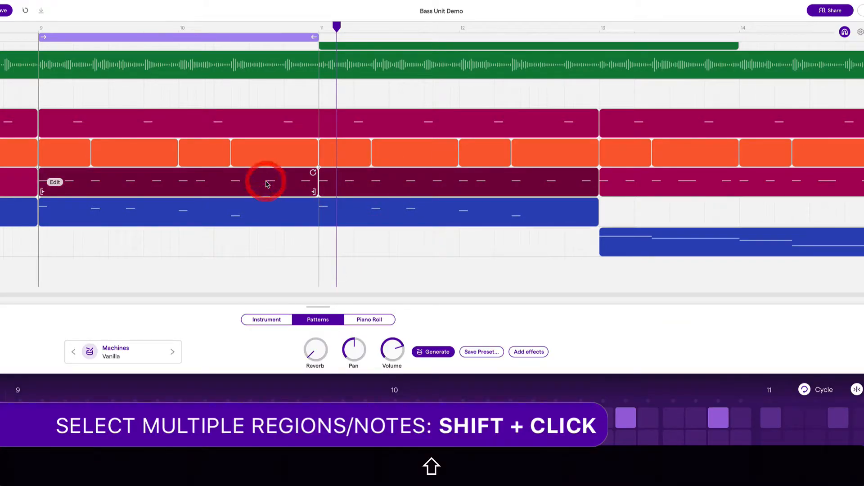
right_click(267, 184)
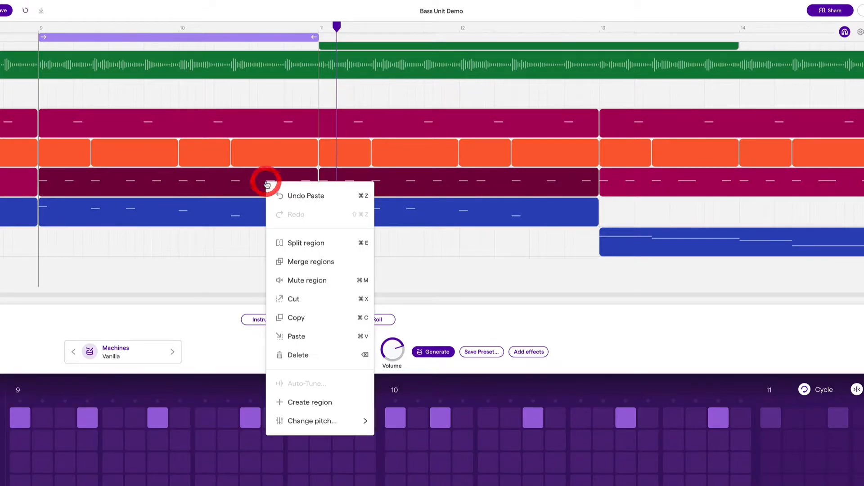
click(298, 263)
click(291, 180)
Add an A2 note to the Light Bass region that starts at bar 9, aligned with bar 9's second kick hit.
click(39, 26)
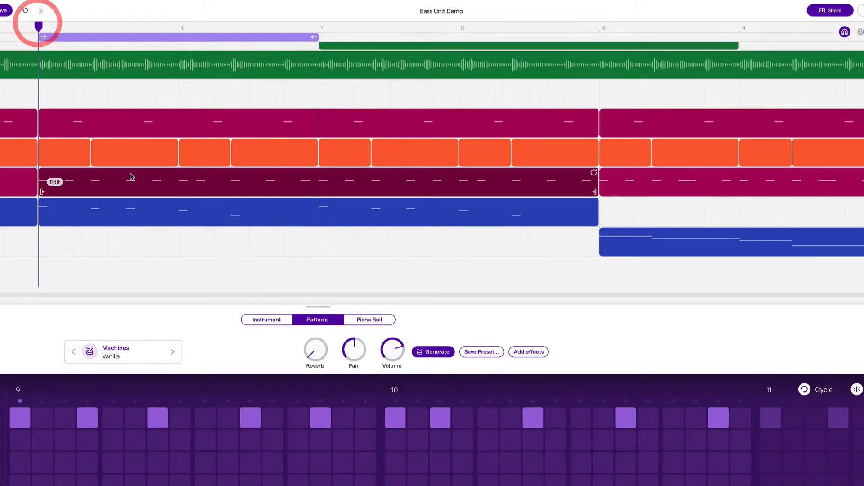
click(176, 238)
click(39, 25)
click(111, 184)
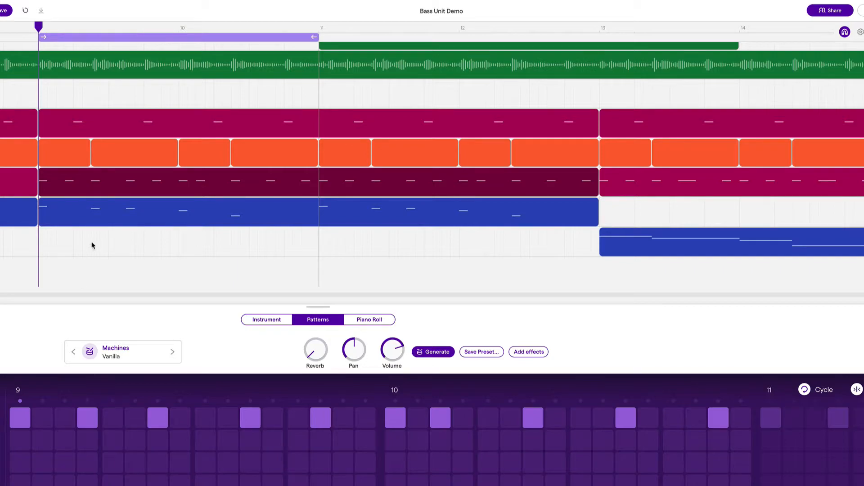
click(102, 215)
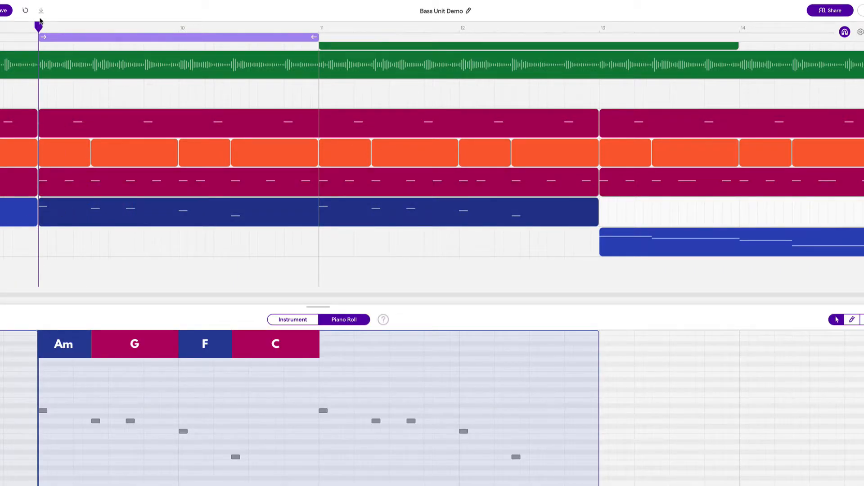
drag(40, 25, 65, 27)
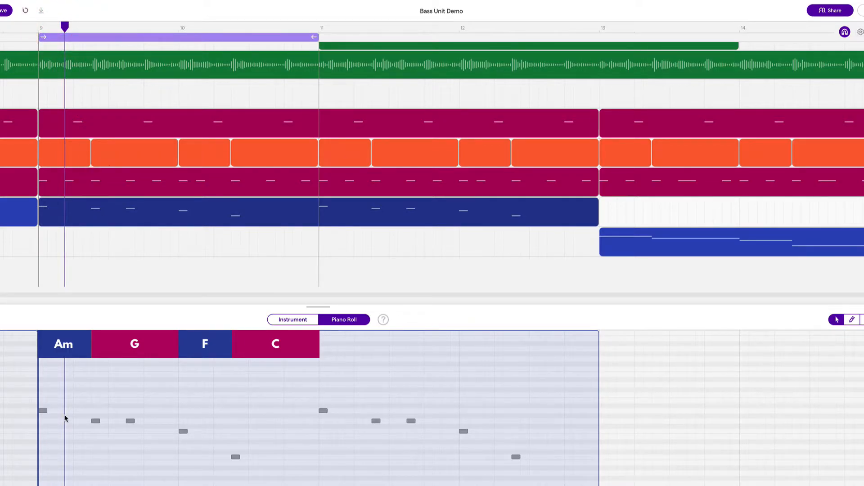
mouse_move(74, 157)
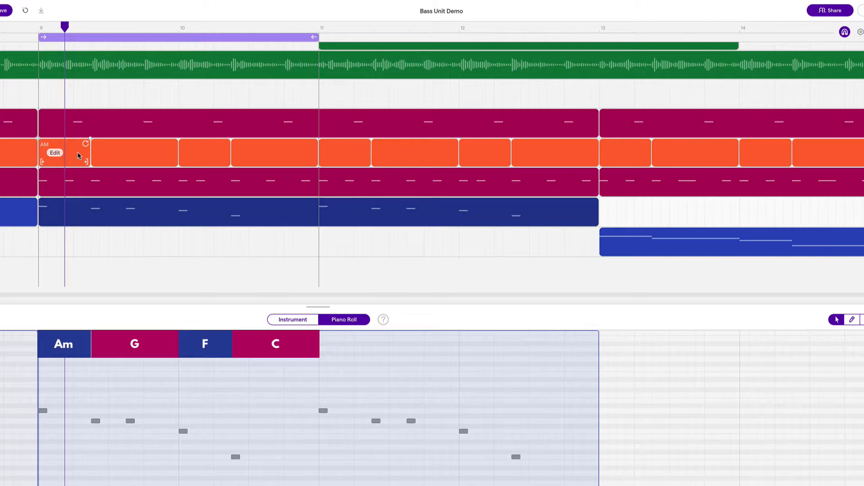
key(super+alt)
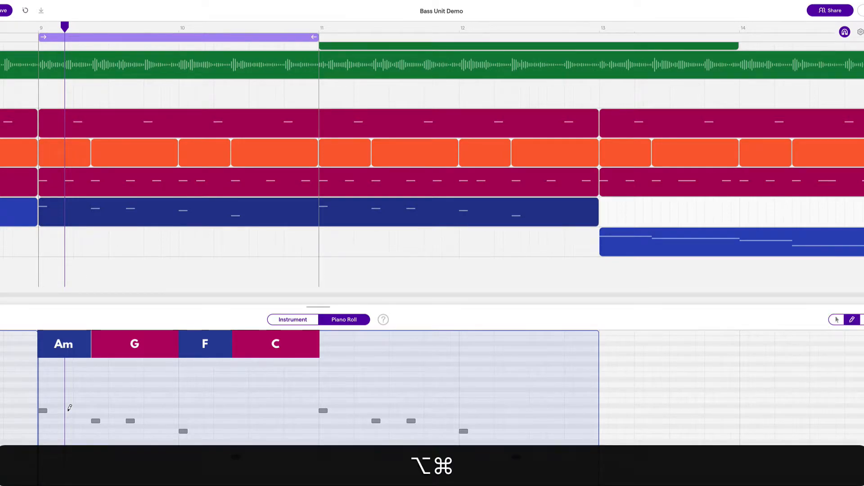
click(68, 410)
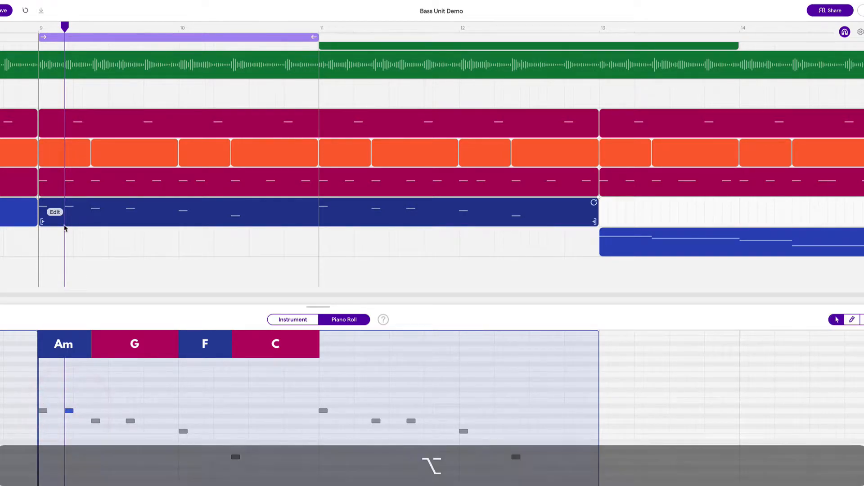
Add a G2 Light Bass note aligned with the last kick hit of bar 9.
mouse_move(112, 142)
drag(89, 28, 127, 28)
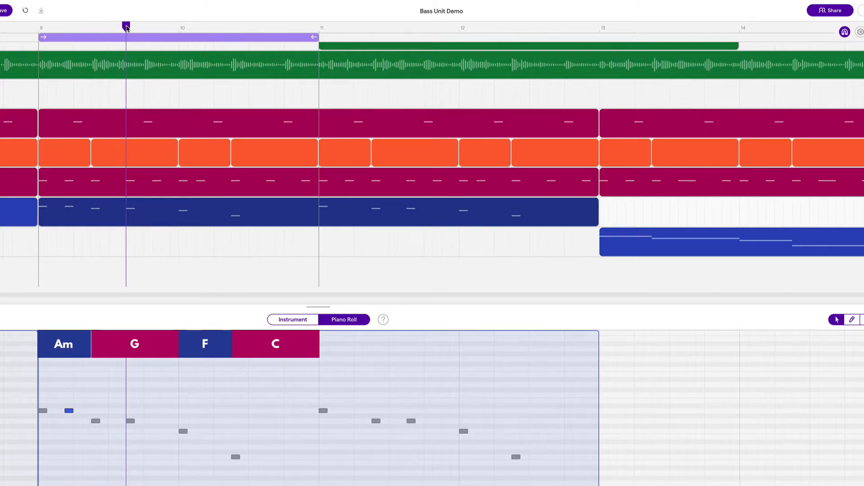
drag(126, 28, 153, 28)
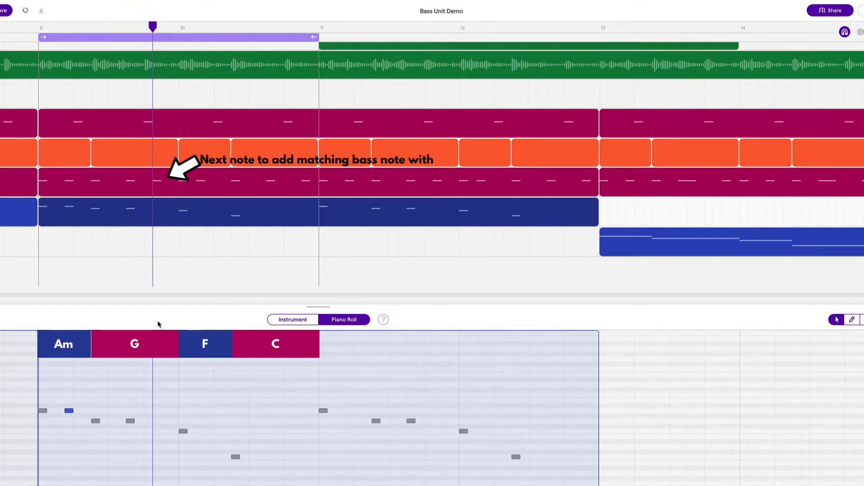
alt+click(156, 420)
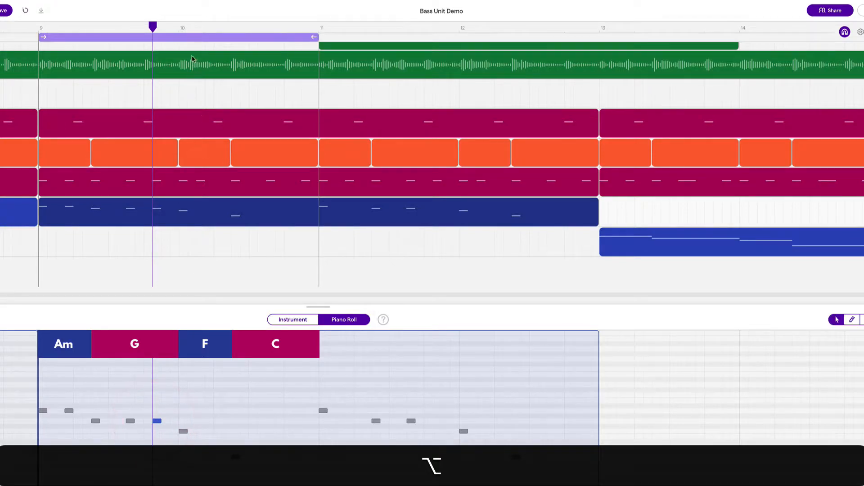
Add an F2 Light Bass note on bar 10's second kick hit and C2 notes on its fourth and fifth hits.
click(196, 28)
key(alt)
alt+click(199, 430)
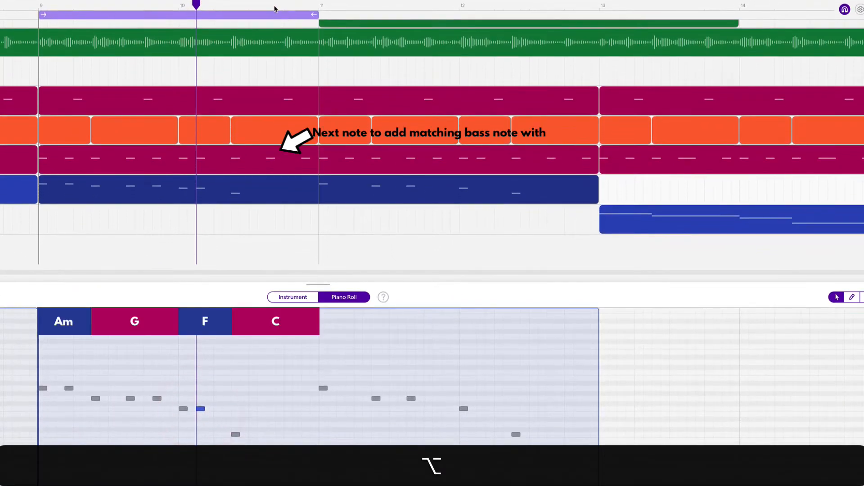
click(271, 28)
click(266, 23)
alt+click(270, 434)
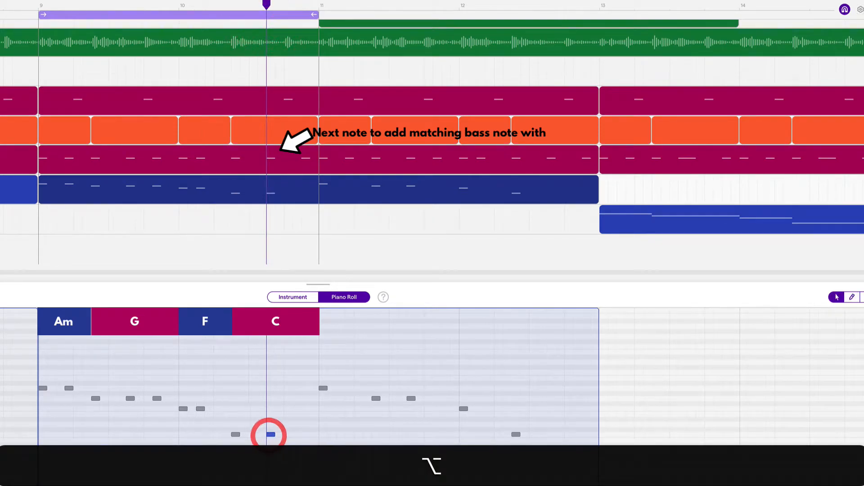
click(300, 10)
key(alt)
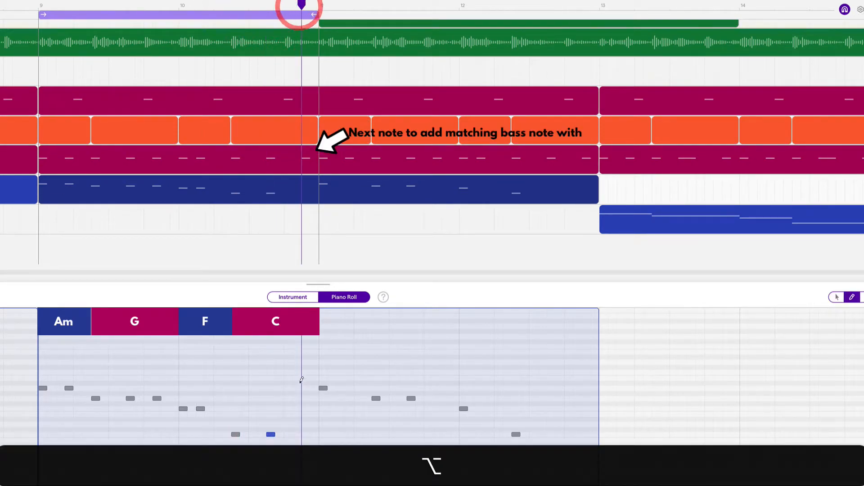
alt+click(306, 435)
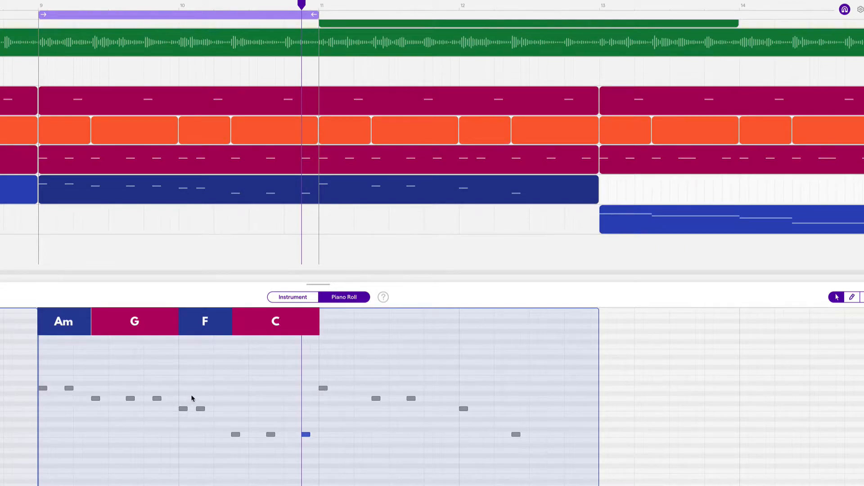
Delete the Light Bass notes on the second and fifth kick hits of bar 10.
key(BackSpace)
click(306, 434)
key(BackSpace)
Move the cycle range to span bars 11 to 13 and add A2 and G2 Light Bass notes on bar 11's second and fifth kick hits.
drag(253, 17, 536, 19)
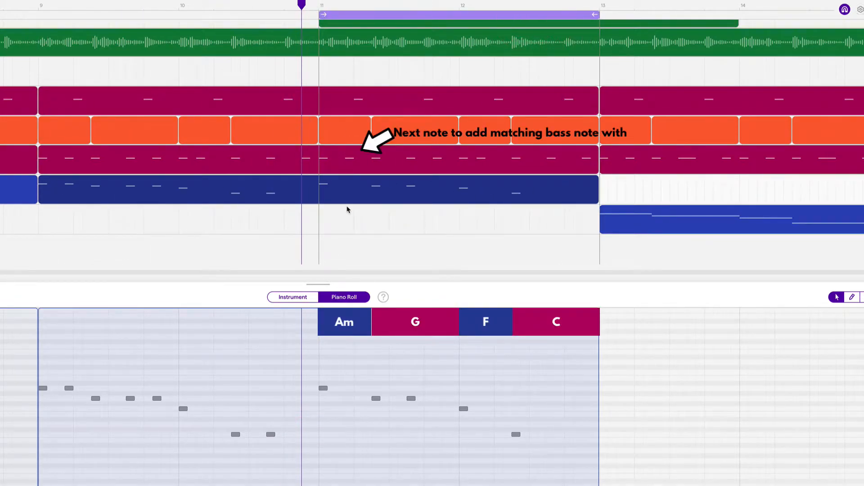
key(alt)
click(349, 388)
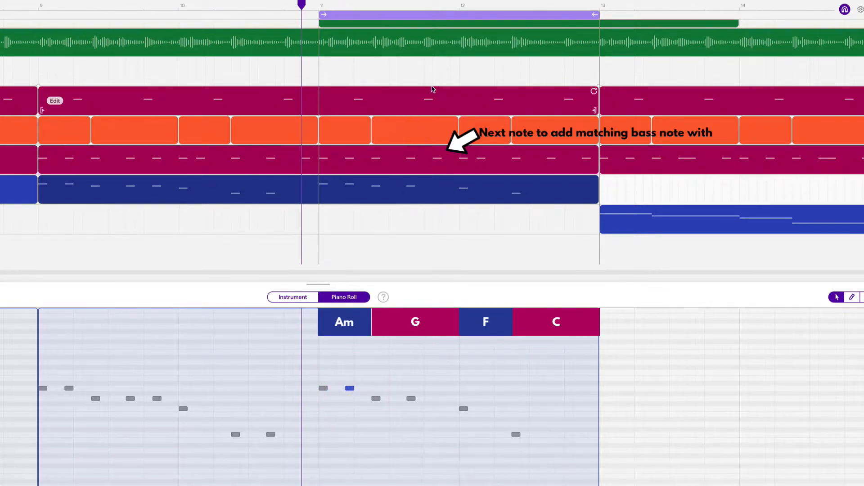
click(433, 6)
key(alt)
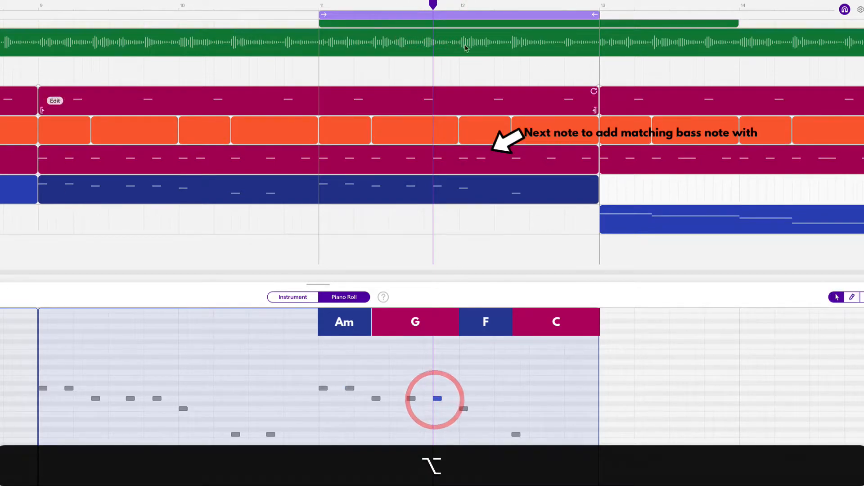
Add an F2 Light Bass note on bar 12's second kick hit and C2 notes on its fourth and fifth hits.
click(477, 5)
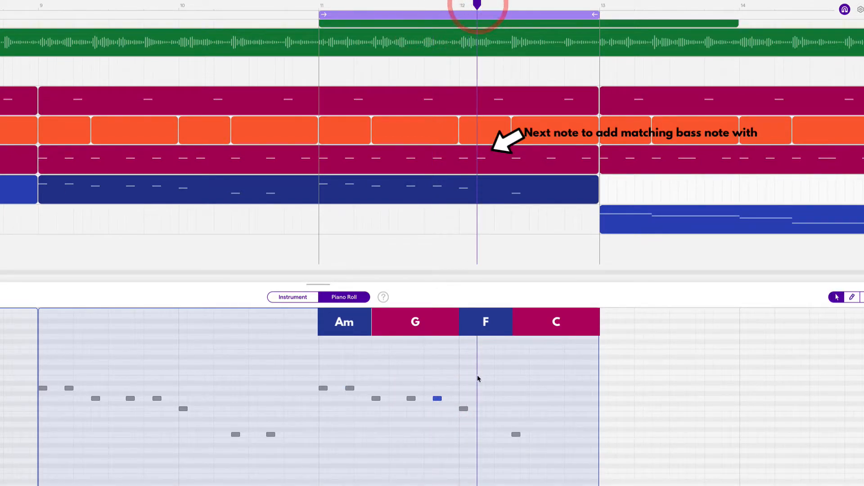
alt+click(478, 409)
mouse_move(532, 8)
mouse_down()
mouse_move(564, 6)
mouse_move(546, 18)
mouse_up()
key(alt)
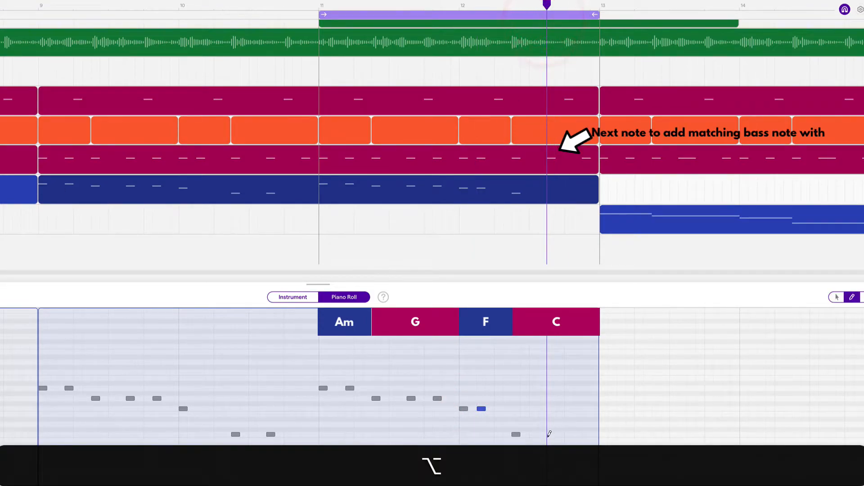
alt+click(550, 434)
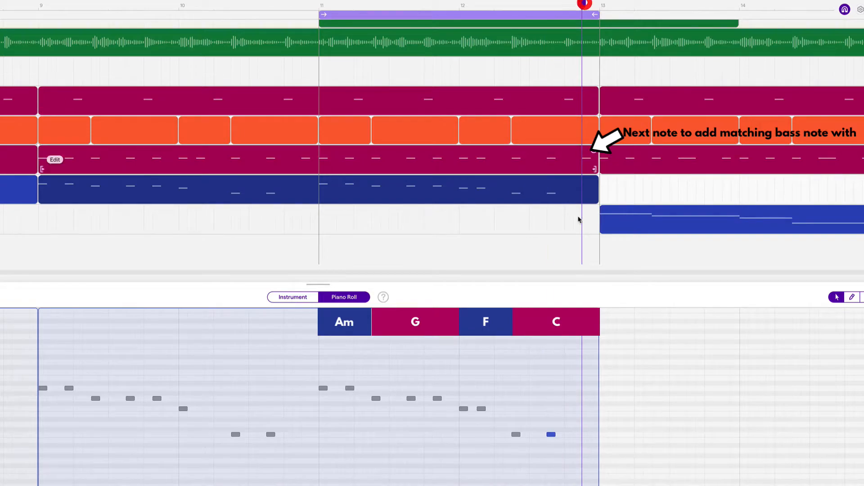
key(alt)
alt+click(585, 433)
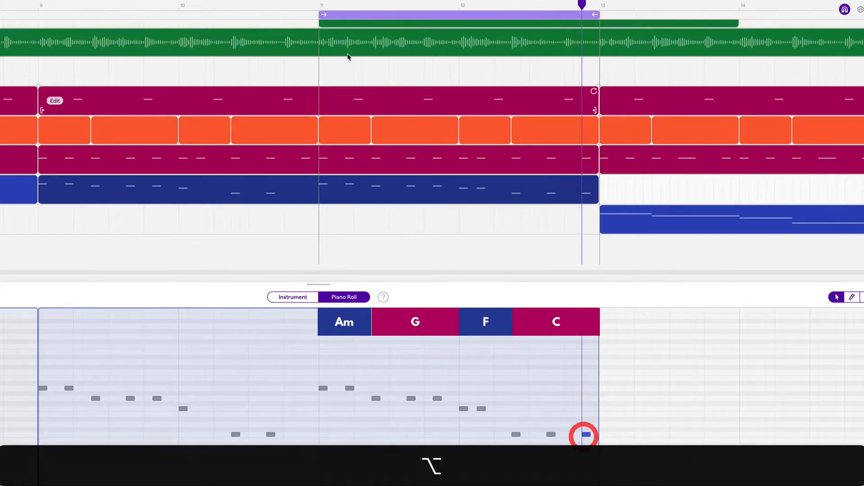
Extend the start of the cycle range back to bar 9 and solo the Light Bass, Kick and Snare tracks.
click(318, 14)
drag(318, 13, 40, 14)
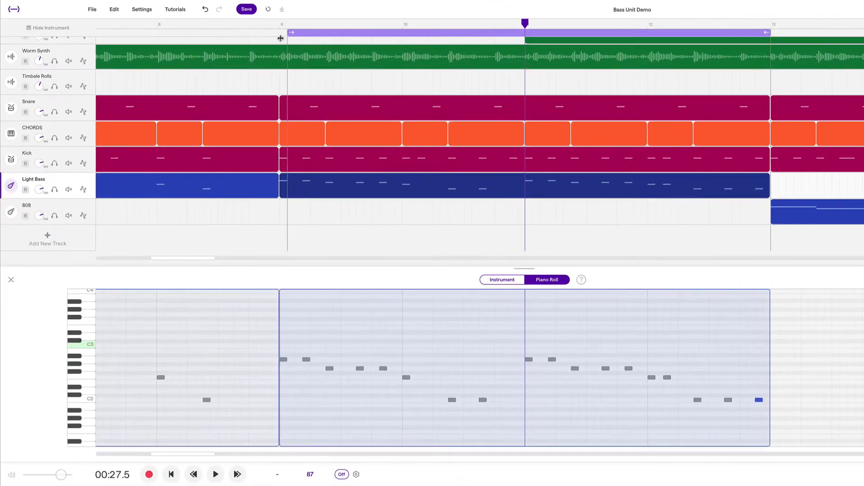
click(54, 189)
click(54, 163)
click(54, 112)
Play the soloed Light Bass, Kick and Snare from bar 9 to hear how they fit together.
key(space)
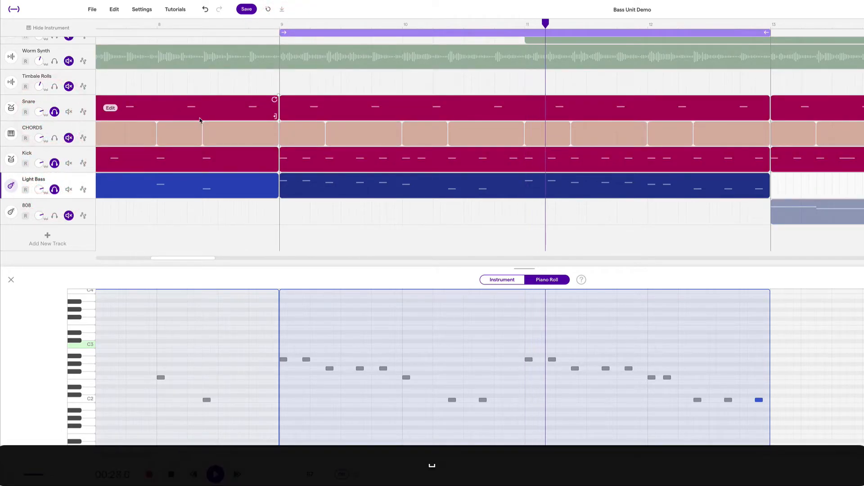
click(275, 26)
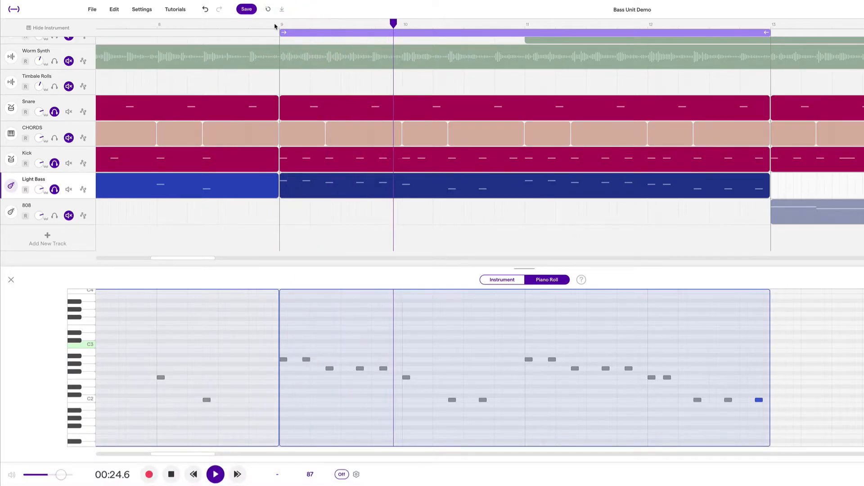
key(space)
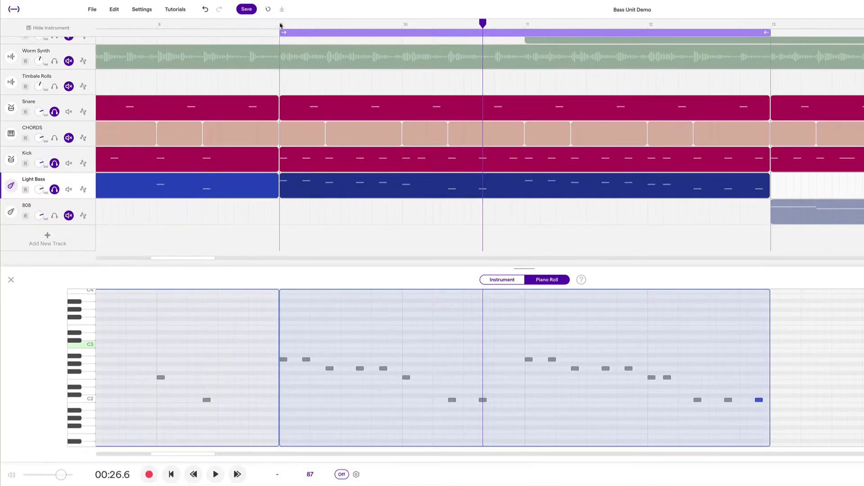
Lengthen the F2 Light Bass note at the start of bar 10 to about one beat.
click(280, 25)
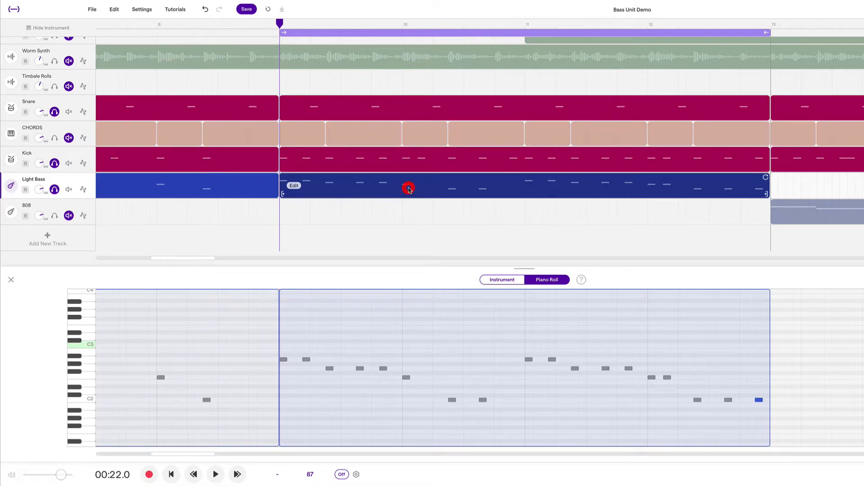
click(403, 20)
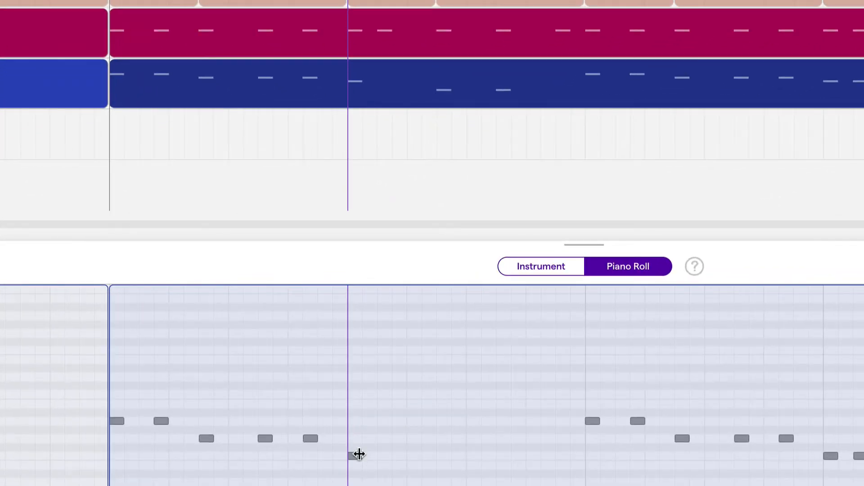
drag(407, 377, 431, 376)
drag(403, 453, 402, 454)
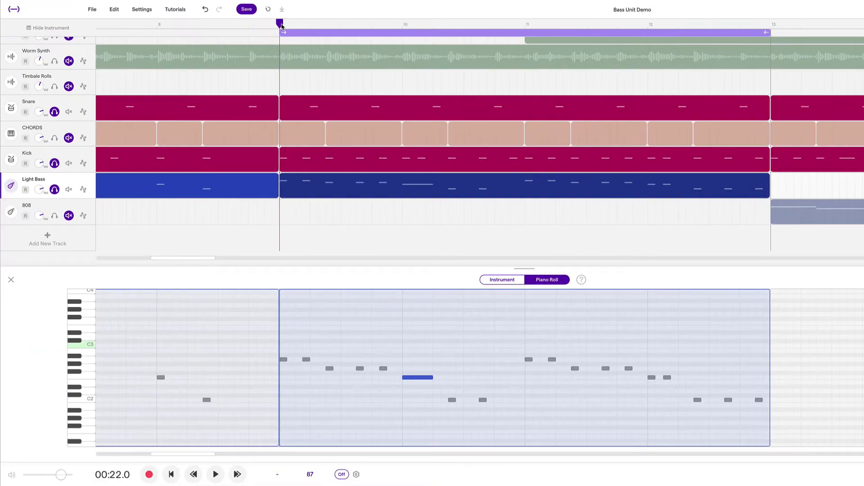
Play the soloed Light Bass, Kick and Snare from bar 9 to hear the lengthened F2 note.
click(291, 23)
key(space)
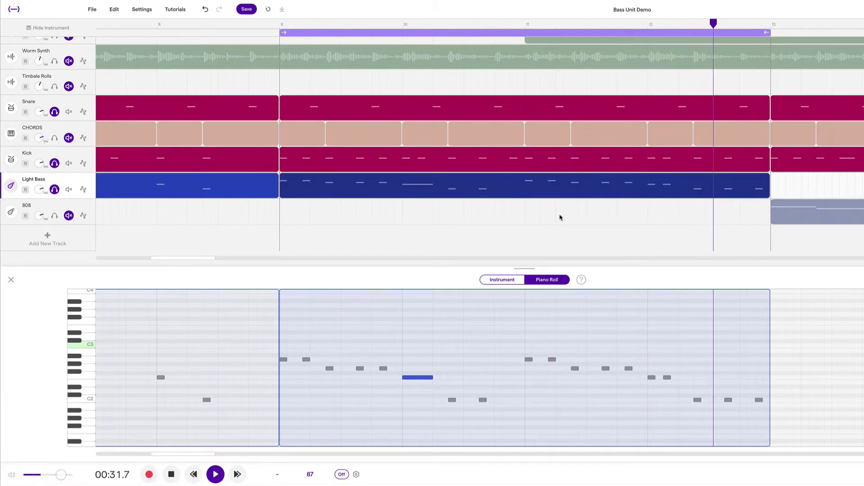
key(space)
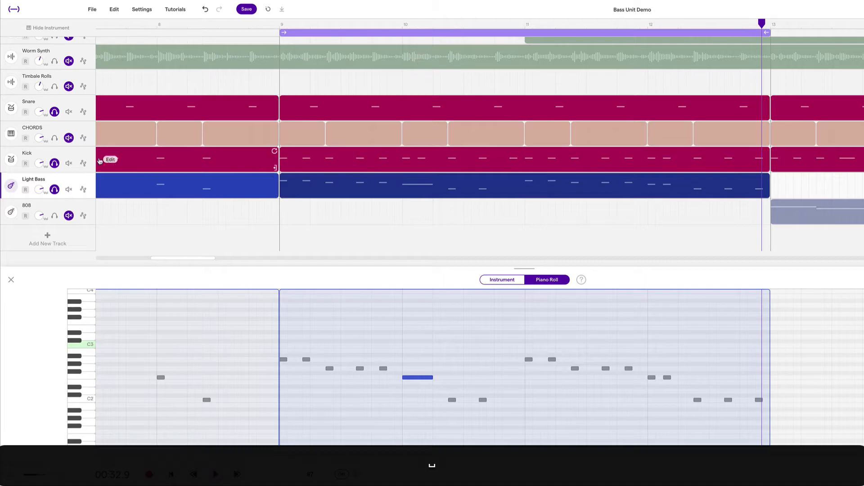
Unsolo the Snare, Kick and Light Bass tracks and play the full mix from bar 9.
super+click(54, 164)
key(space)
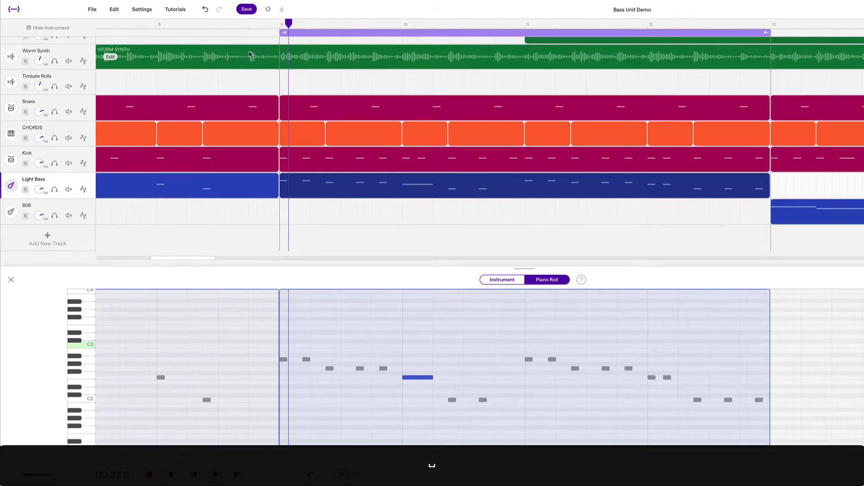
key(space)
click(279, 22)
key(space)
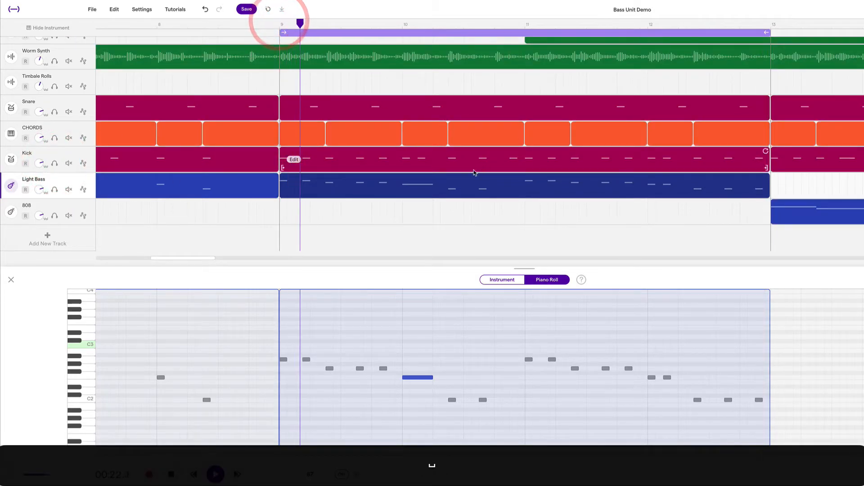
key(alt+space)
Turn off the cycle range and play the full arrangement from bar 5 into bar 11.
scroll(480, 180, up, 1)
scroll(481, 180, up, 2)
scroll(480, 180, down, 4)
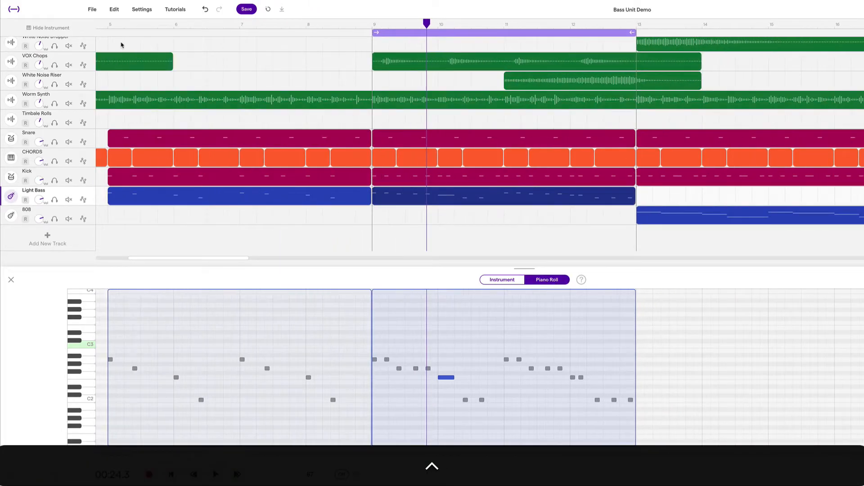
click(110, 22)
click(394, 31)
key(space)
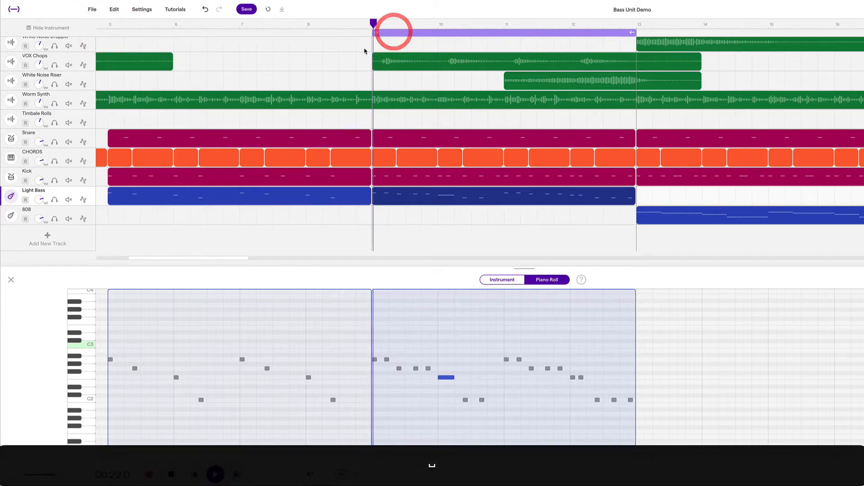
click(405, 31)
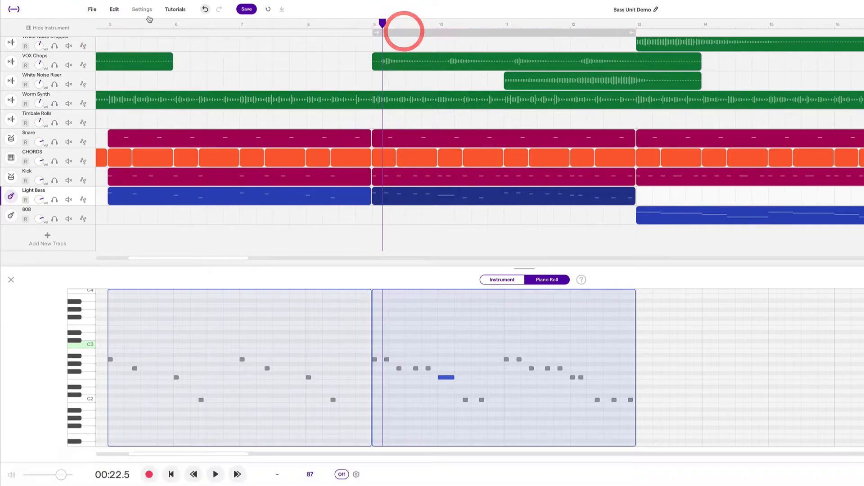
click(106, 23)
key(space)
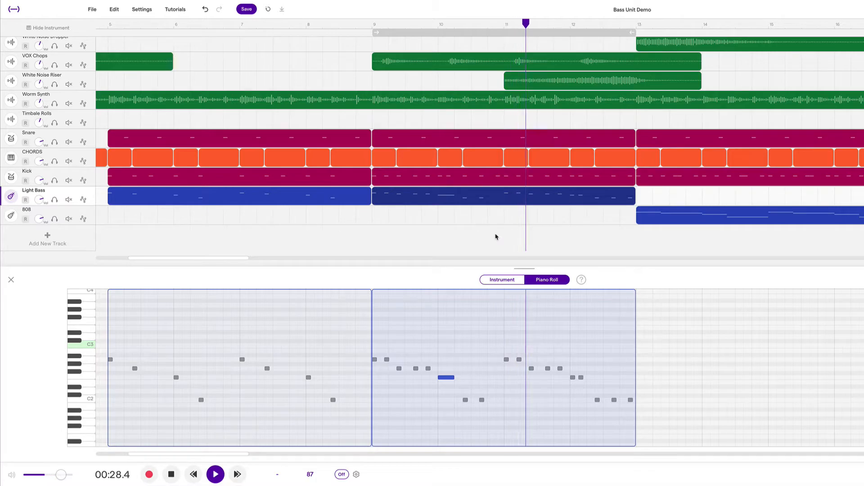
key(space)
Select the Kick and Light Bass regions in bars 9 to 12 and play from bar 9 into bar 13.
drag(467, 218, 512, 181)
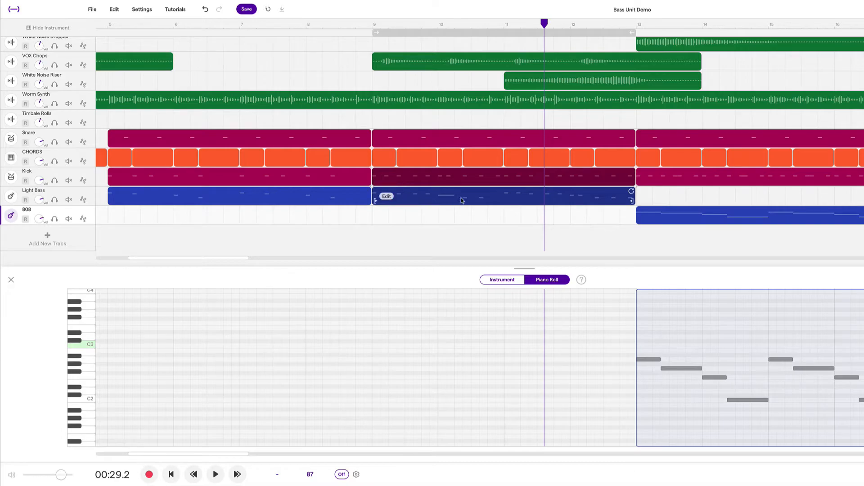
click(375, 27)
key(space)
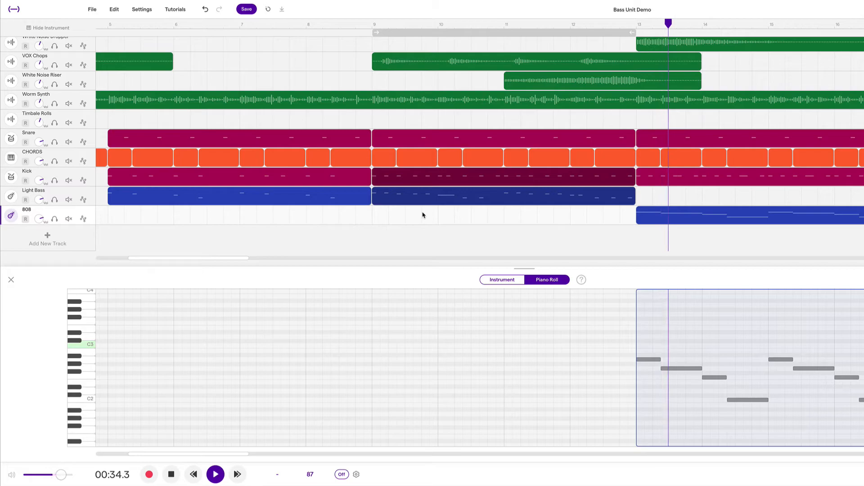
Shorten the first A2 note of the 808 region at bar 13 to the second kick hit and fill the remainder with another A2 note.
click(702, 220)
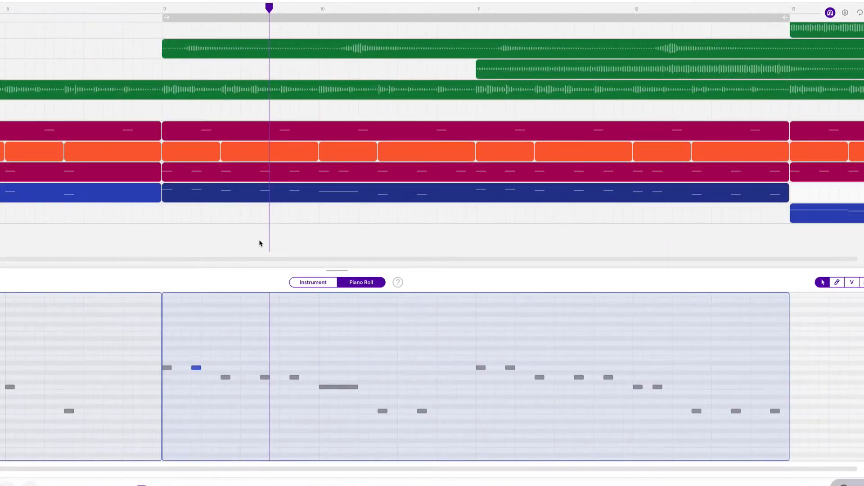
scroll(261, 243, right, 12)
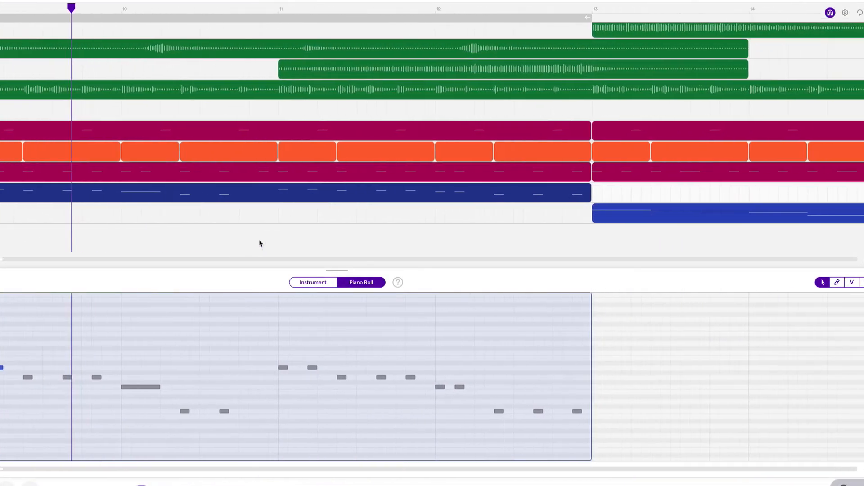
scroll(260, 243, right, 3)
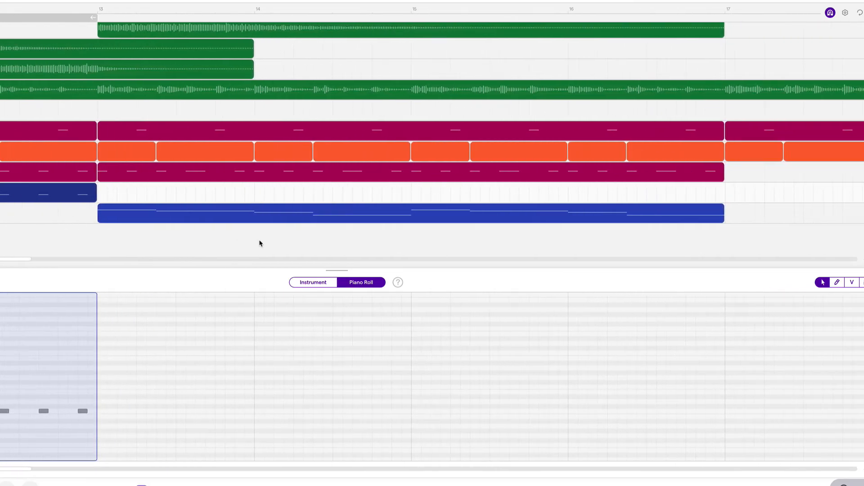
click(195, 214)
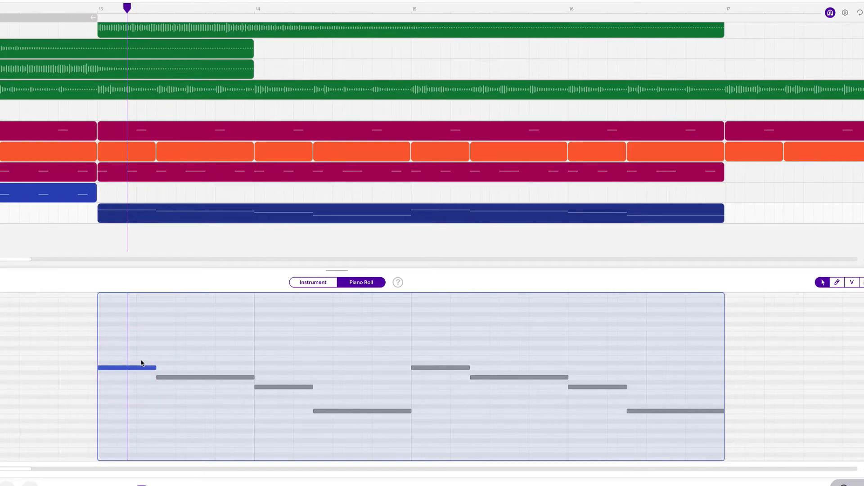
right_click(128, 370)
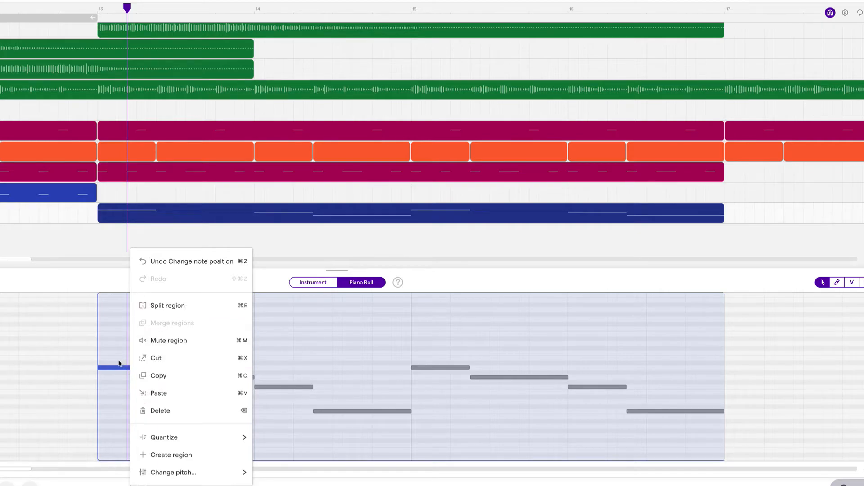
click(119, 362)
scroll(133, 371, up, 3)
scroll(134, 372, down, 4)
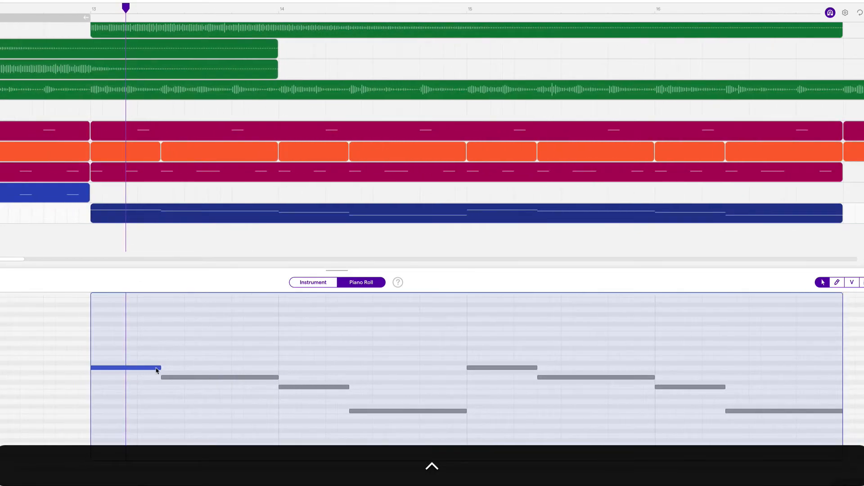
drag(159, 368, 126, 368)
key(alt+super)
scroll(178, 410, up, 3)
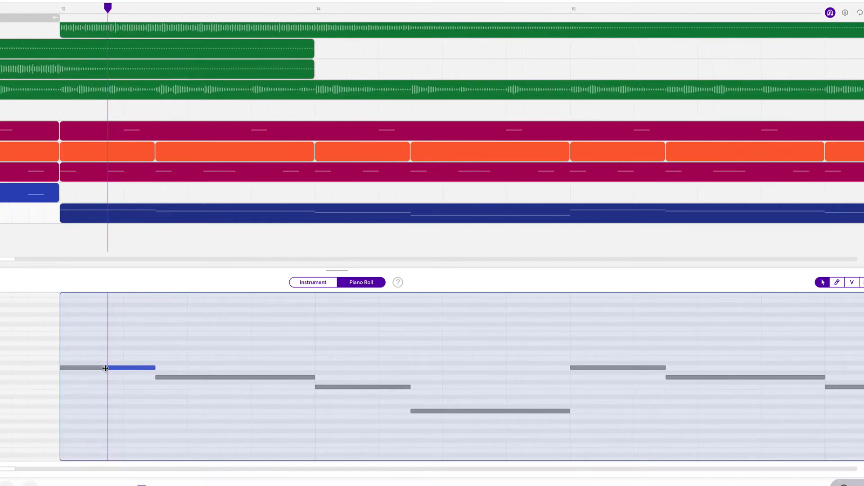
drag(104, 368, 107, 368)
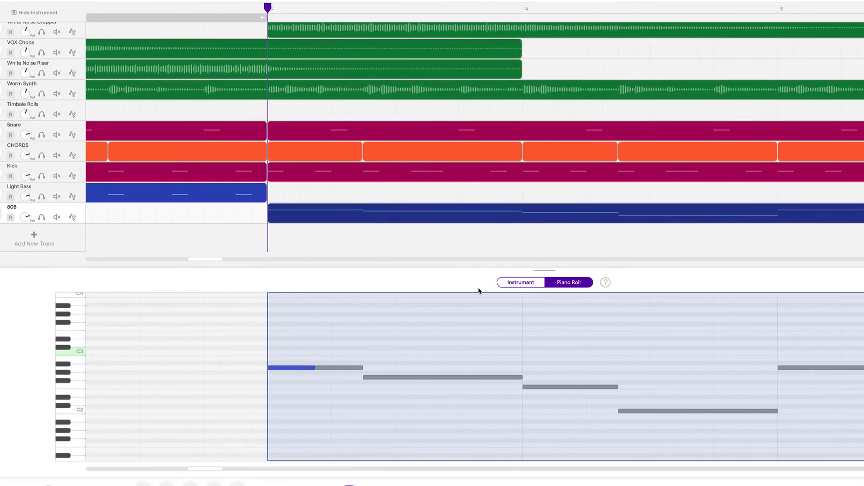
Move the 808 track directly above Light Bass and play it soloed from bar 13.
click(41, 217)
drag(39, 220, 46, 186)
key(space)
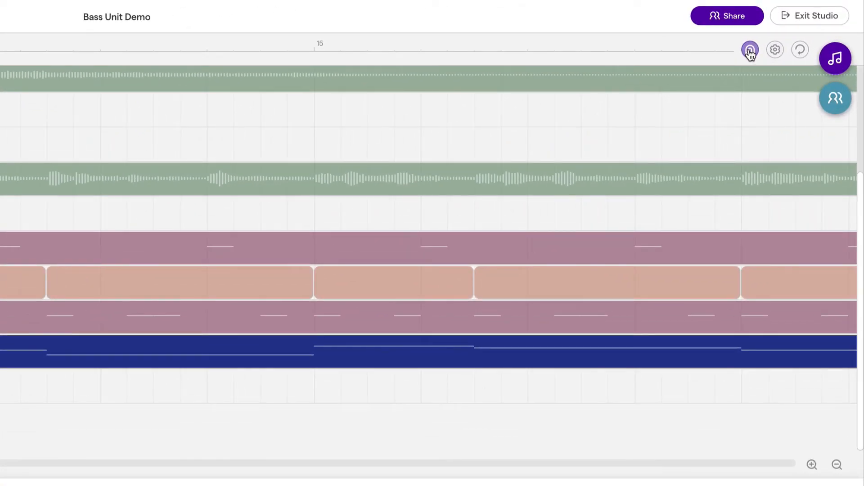
Try trimming the end of the first 808 A2 note without grid snapping to leave a small gap before the second.
click(750, 50)
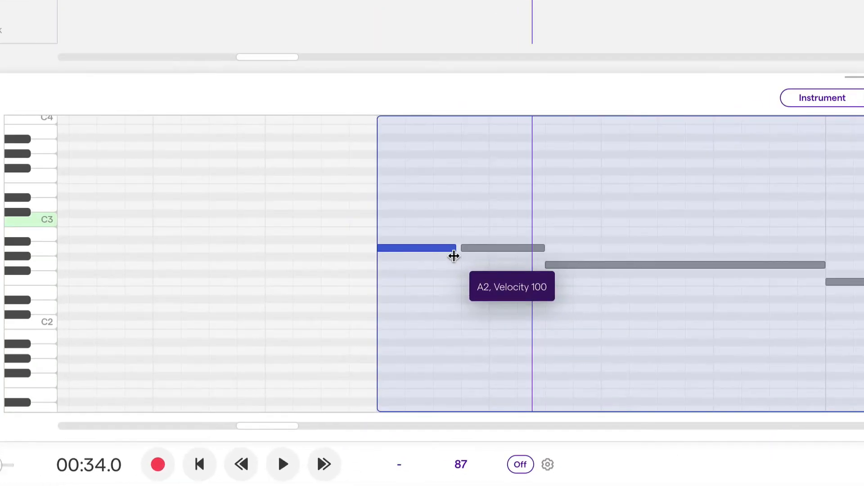
click(455, 256)
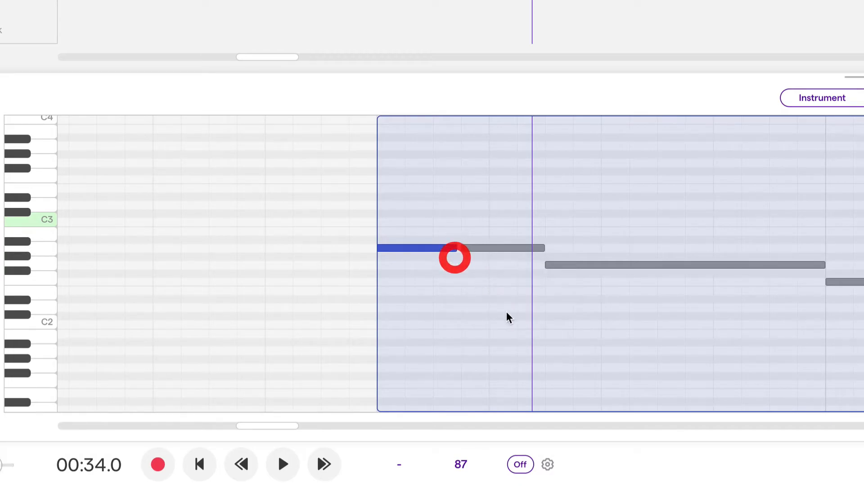
key(super+z)
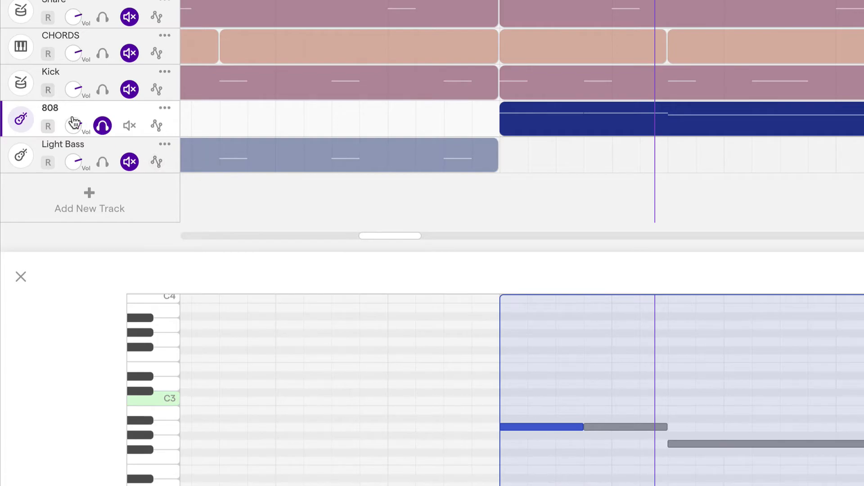
Unsolo the 808 track and place the playhead on bar 13's fourth kick hit.
click(103, 128)
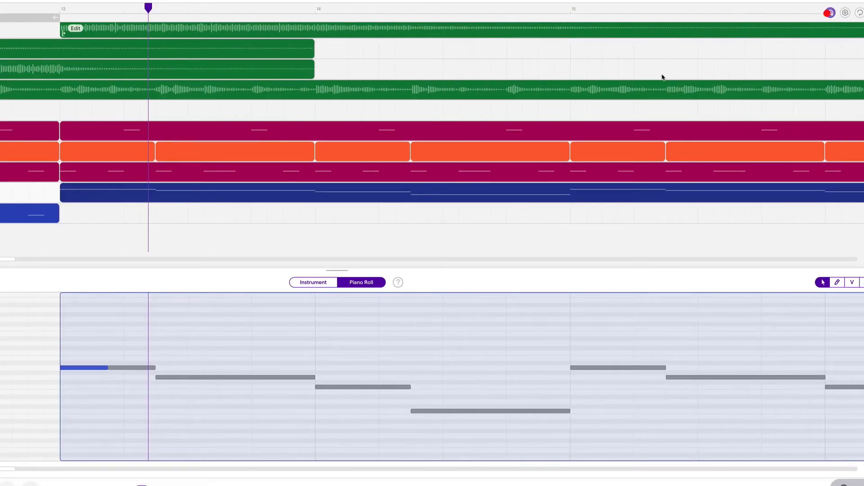
click(164, 9)
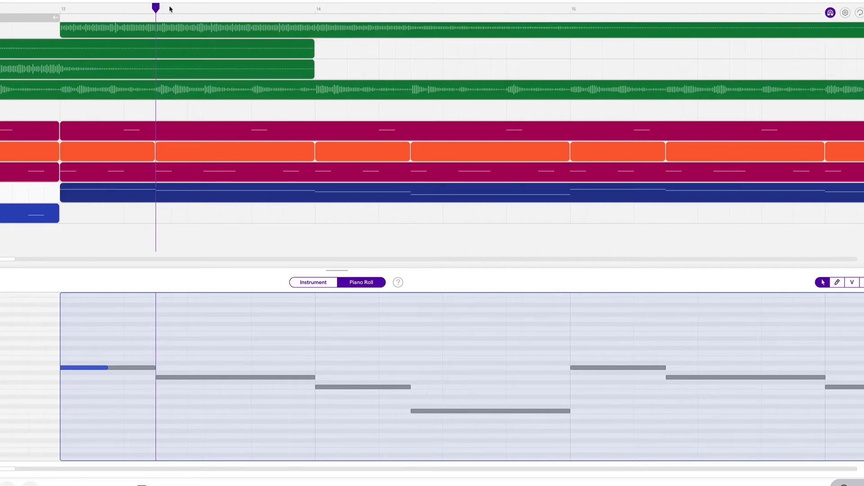
click(220, 179)
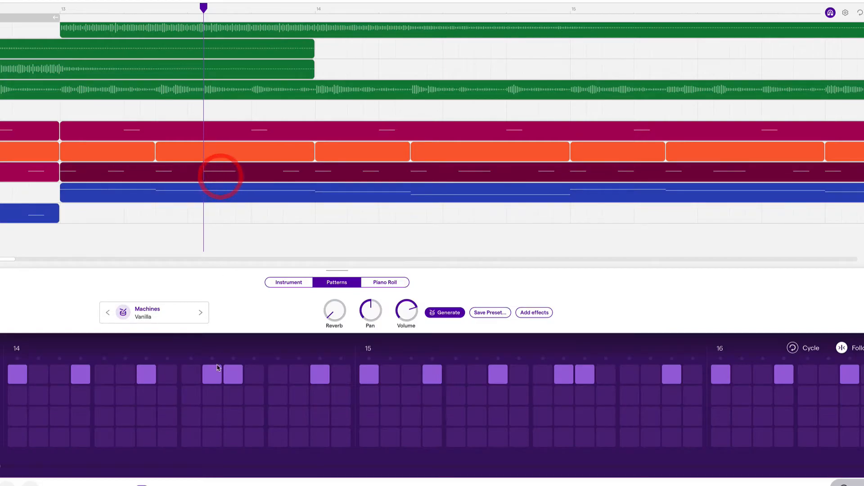
Shorten the 808's G2 note in bar 13 to the fifth kick hit and add a second G2 note from there to the sixth.
click(195, 198)
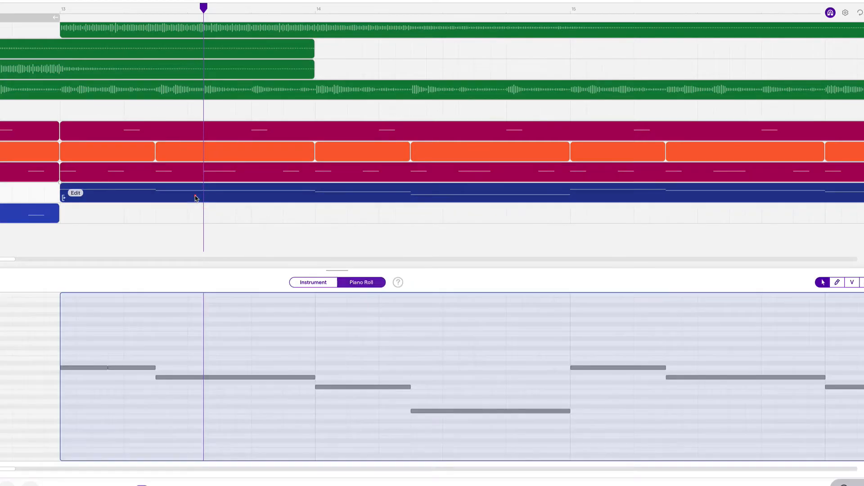
scroll(221, 178, up, 5)
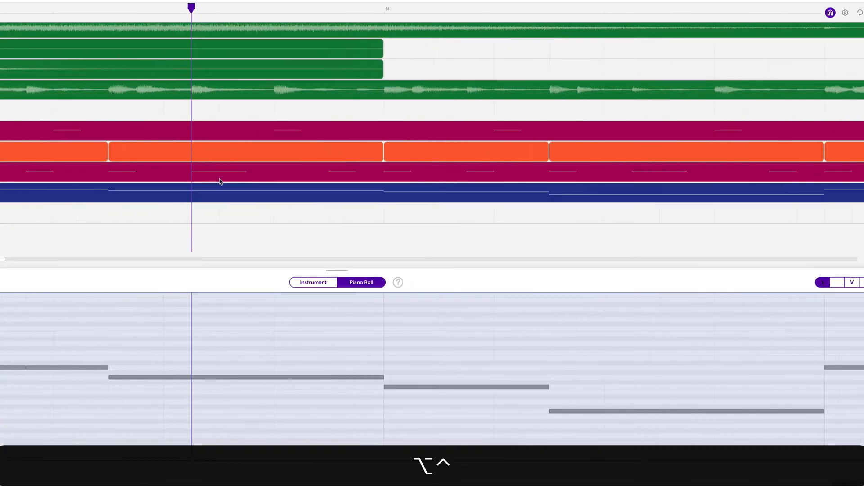
scroll(219, 180, up, 5)
scroll(310, 204, up, 3)
scroll(310, 199, down, 1)
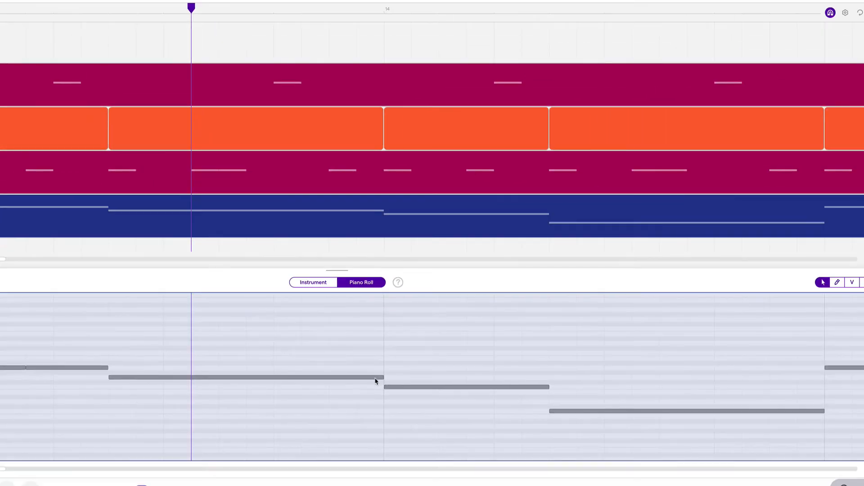
drag(381, 377, 299, 379)
drag(203, 381, 188, 381)
alt+click(195, 377)
drag(271, 378, 329, 377)
alt+click(230, 377)
key(alt)
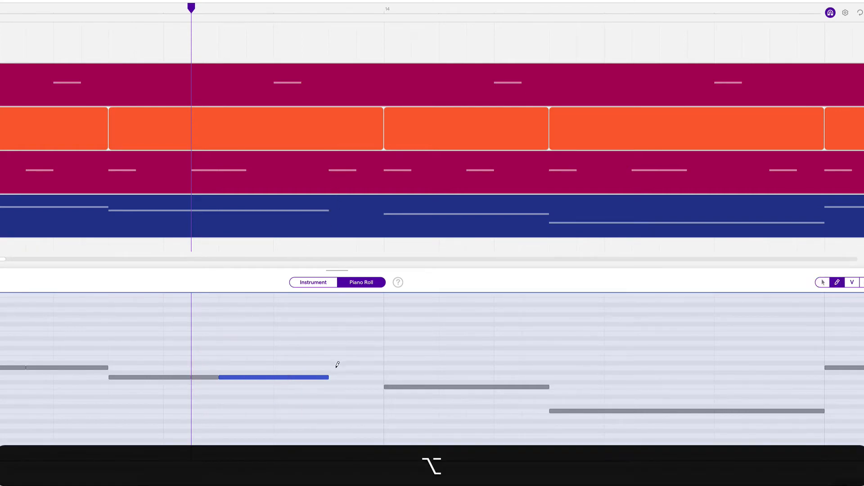
Add a third 808 G2 note from bar 13's sixth kick hit to the end of the bar.
alt+click(336, 377)
click(430, 377)
drag(433, 379, 381, 379)
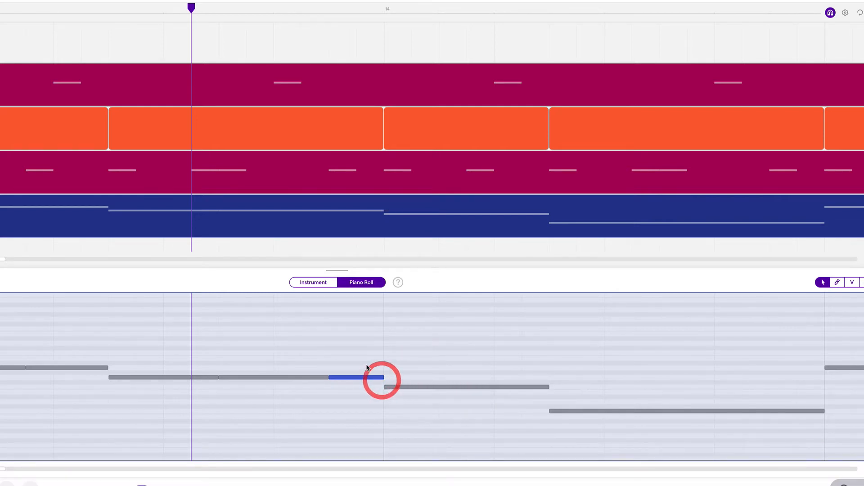
Divide the 808's F2 note in bar 14 into two F2 notes, with the second starting on the second kick hit.
scroll(367, 365, right, 1)
drag(502, 388, 366, 387)
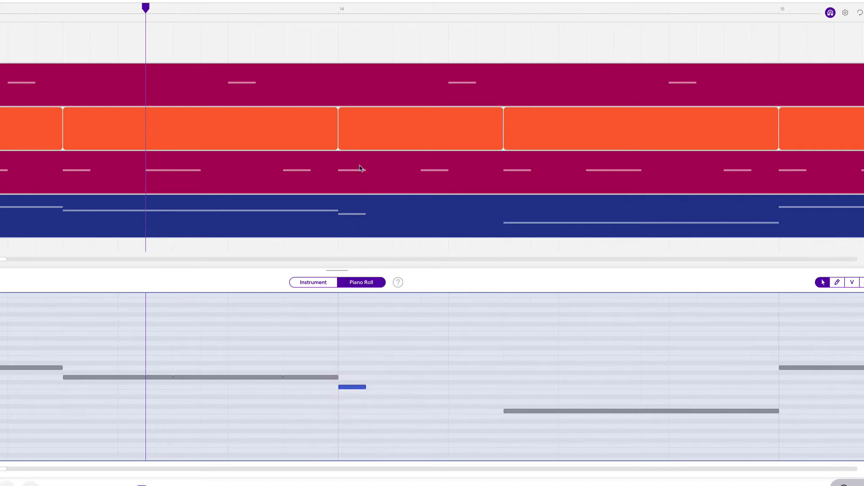
drag(365, 387, 501, 391)
scroll(505, 392, right, 3)
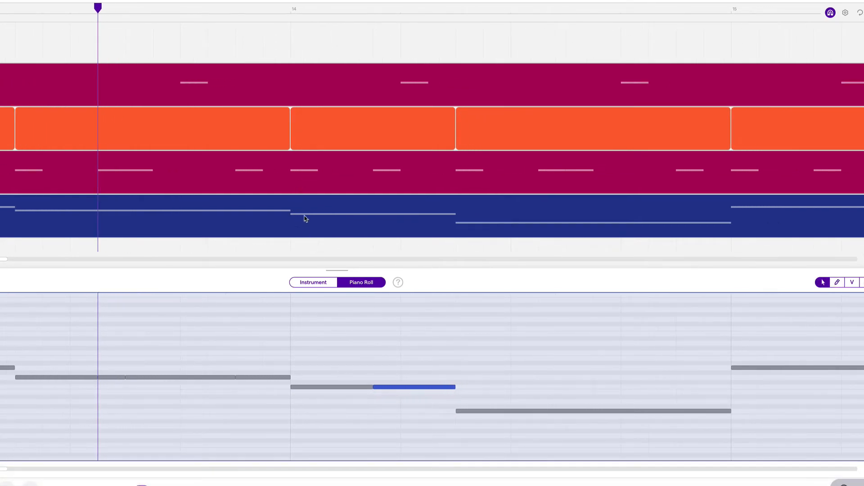
Shorten the 808's C2 note in bar 14 to the fourth kick hit and add a second C2 note starting there.
scroll(465, 343, right, 5)
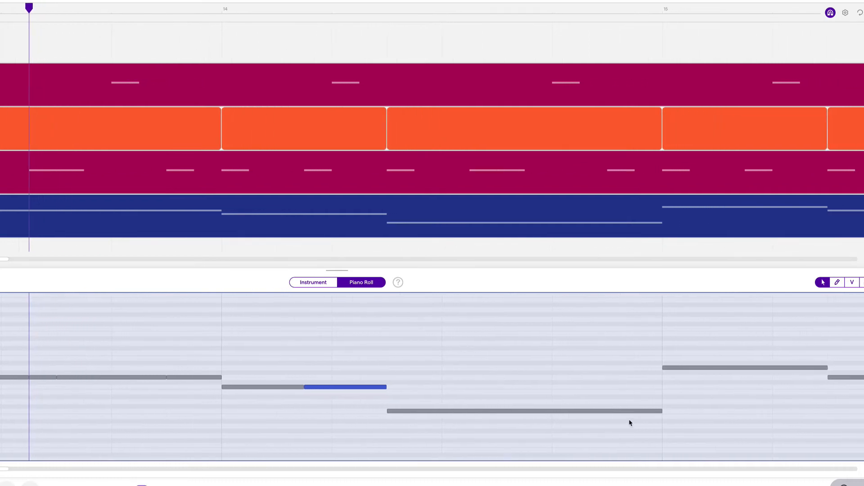
click(655, 411)
drag(656, 411, 465, 411)
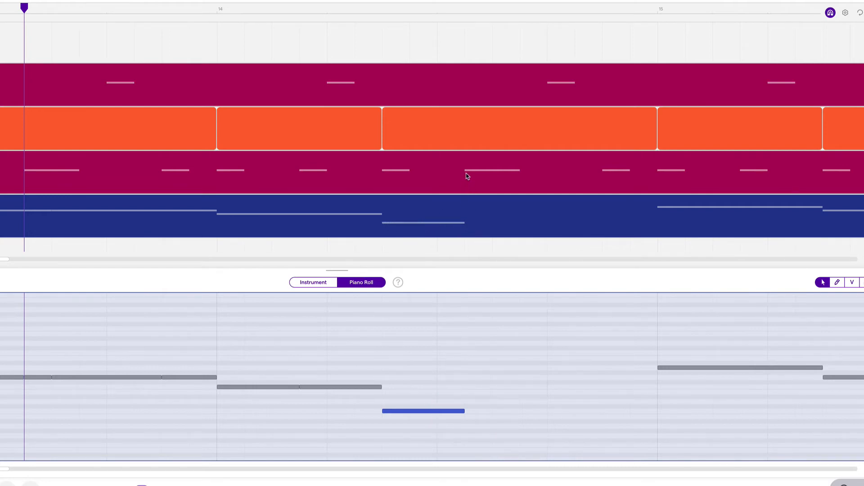
click(465, 9)
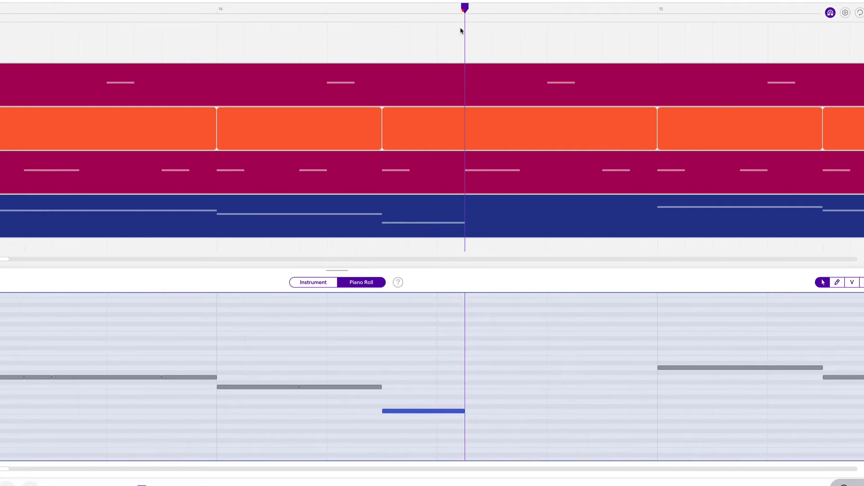
alt+click(471, 411)
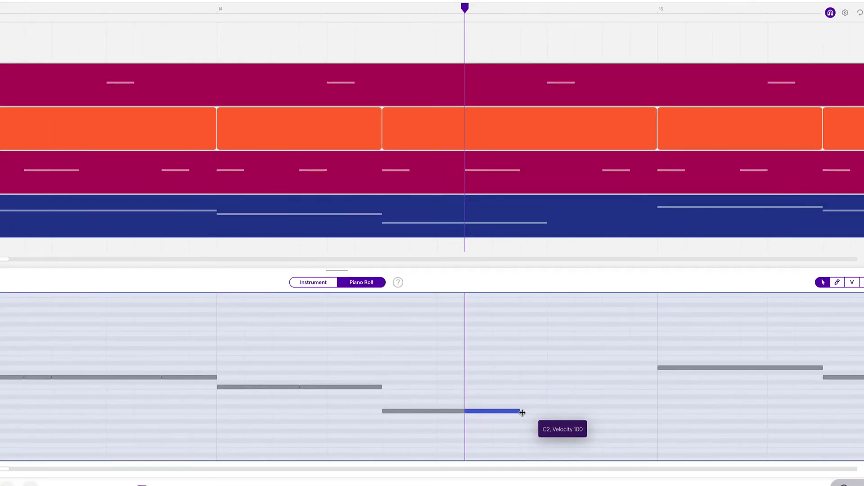
drag(521, 411, 495, 412)
alt+click(503, 413)
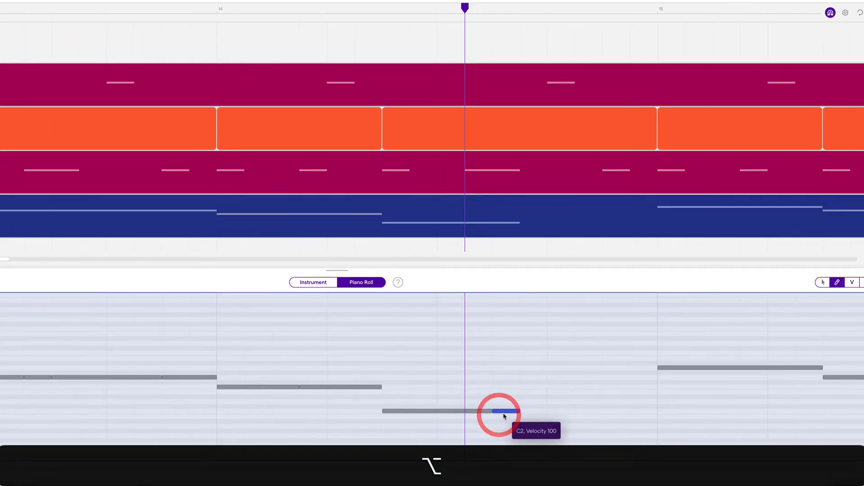
click(510, 411)
key(BackSpace)
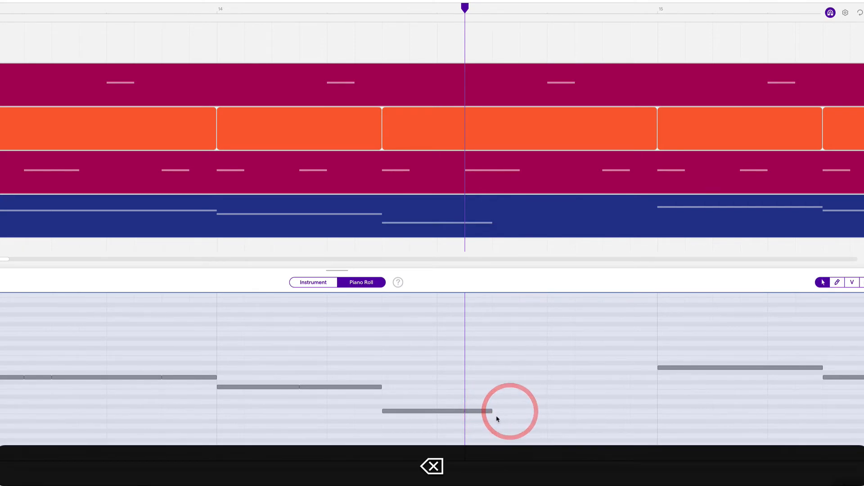
Extend the second C2 note to bar 14's sixth kick hit and add a third C2 note from there to the bar's end.
drag(498, 413, 602, 412)
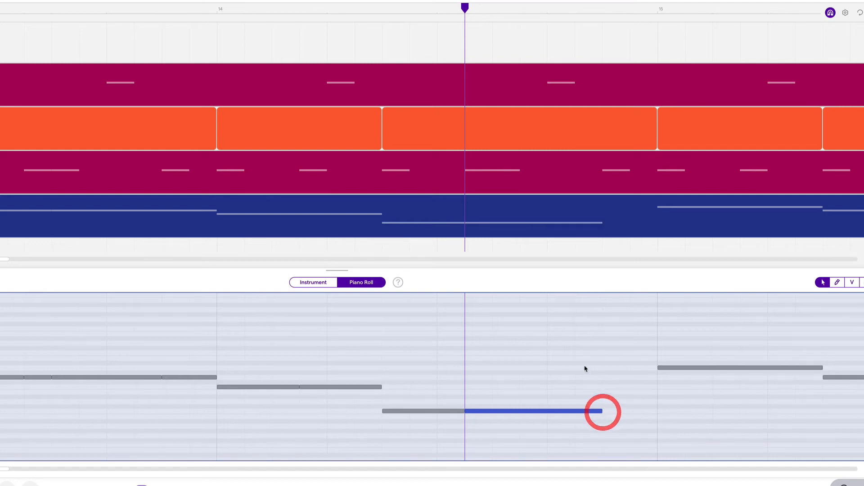
key(alt)
alt+click(615, 410)
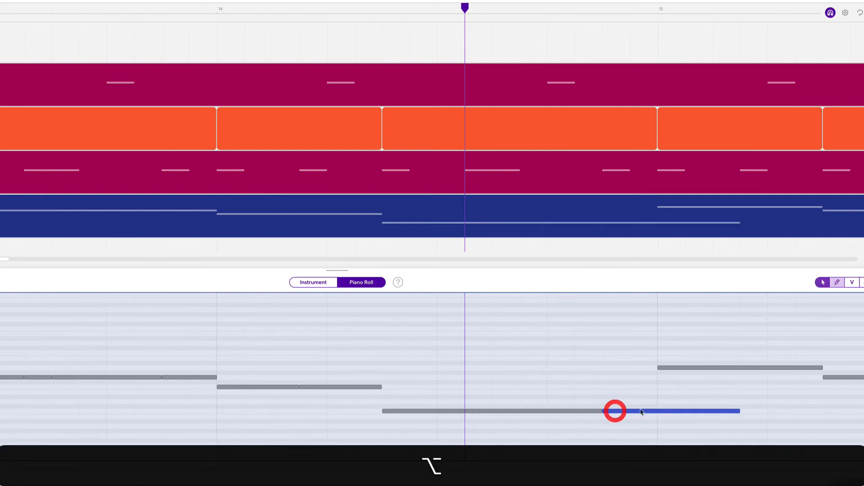
drag(739, 412, 662, 417)
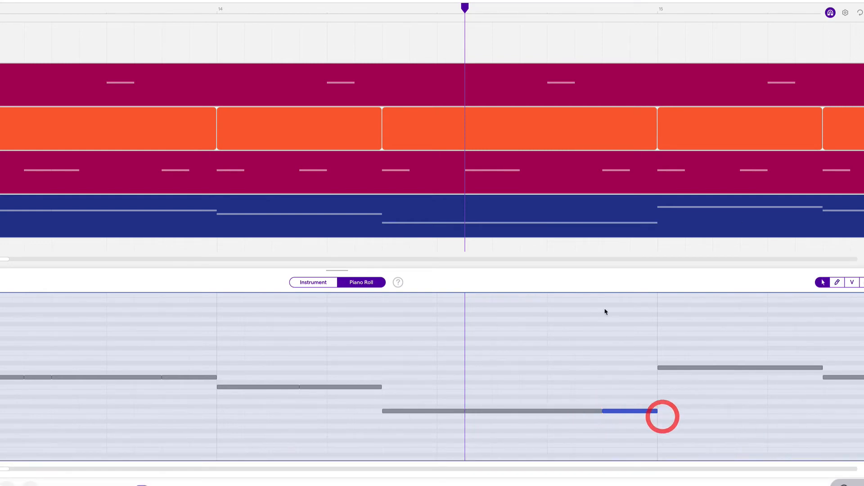
Turn off snapping and trim the ends of the first two C2 notes in bar 14 to leave small gaps before the following notes.
scroll(603, 308, right, 3)
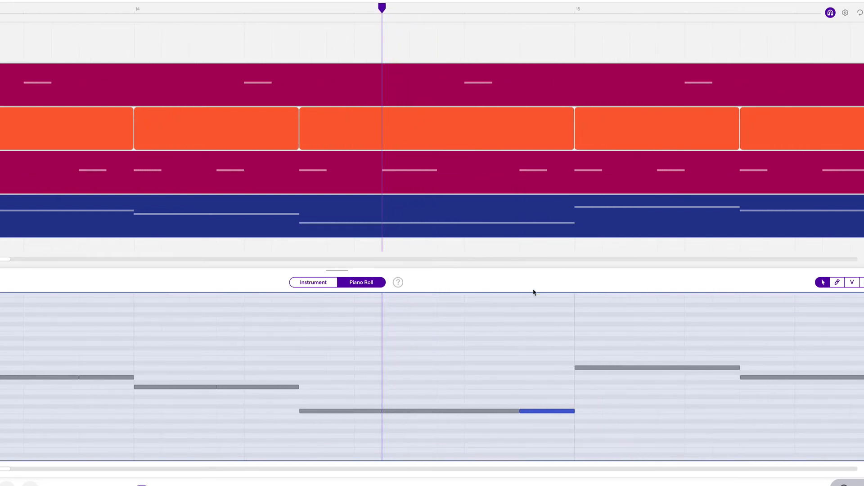
click(399, 411)
click(368, 411)
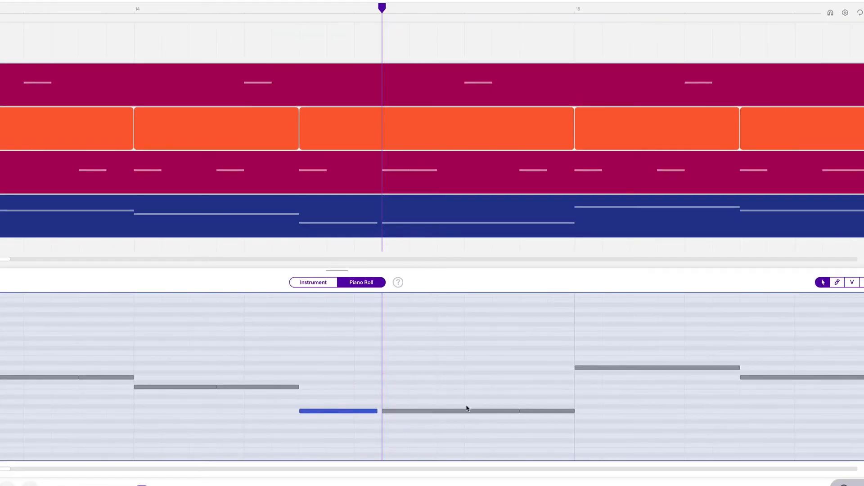
click(467, 408)
drag(513, 412, 510, 411)
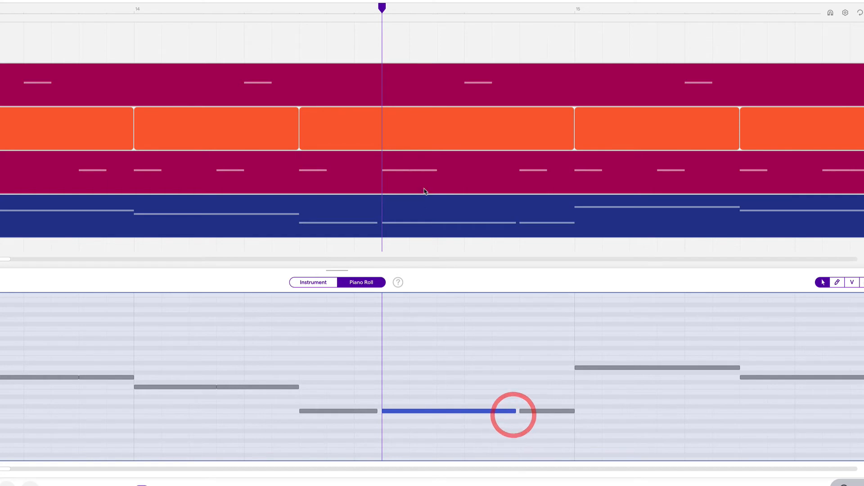
Open the Kick notes and slightly shorten the fourth kick hit in bars 14 and 13 to leave a gap before the fifth.
click(410, 166)
click(382, 281)
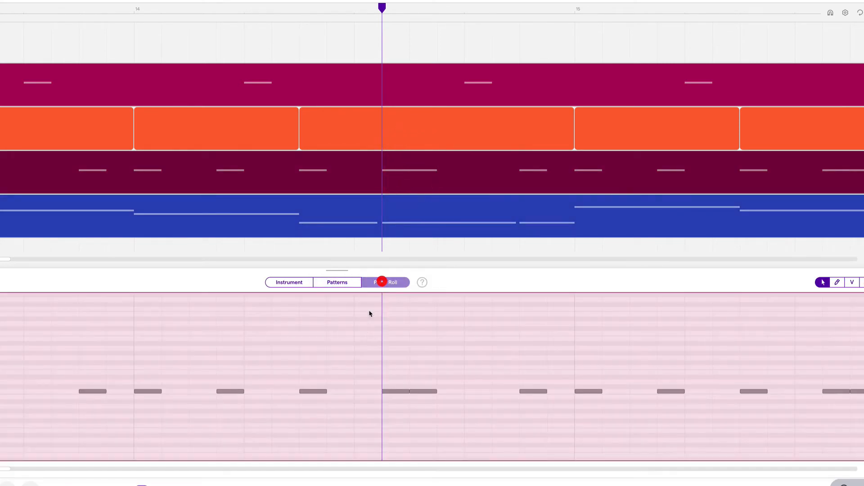
drag(409, 392, 404, 395)
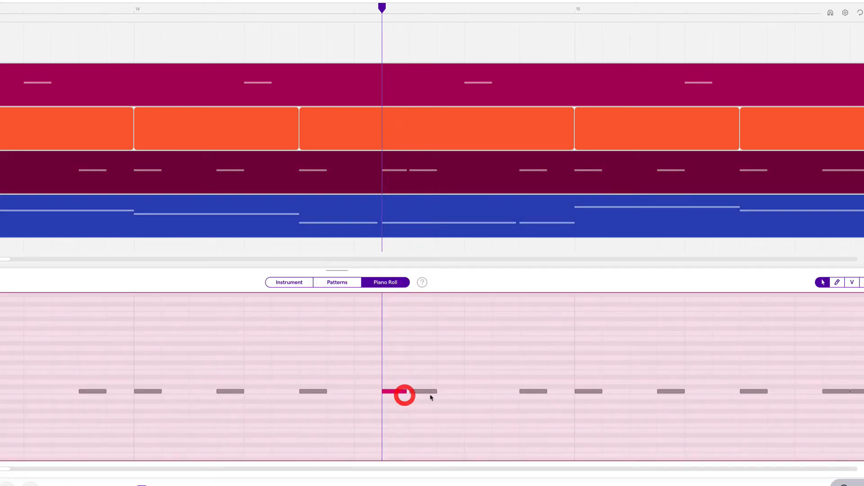
scroll(247, 404, left, 10)
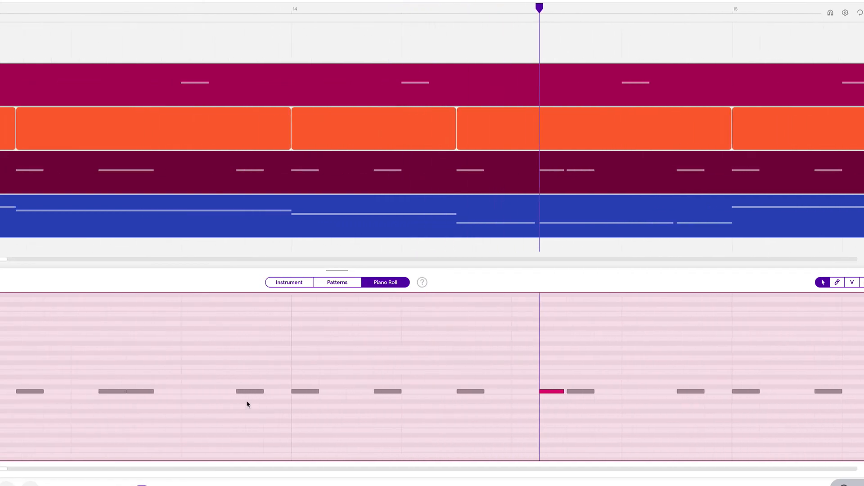
drag(280, 391, 276, 392)
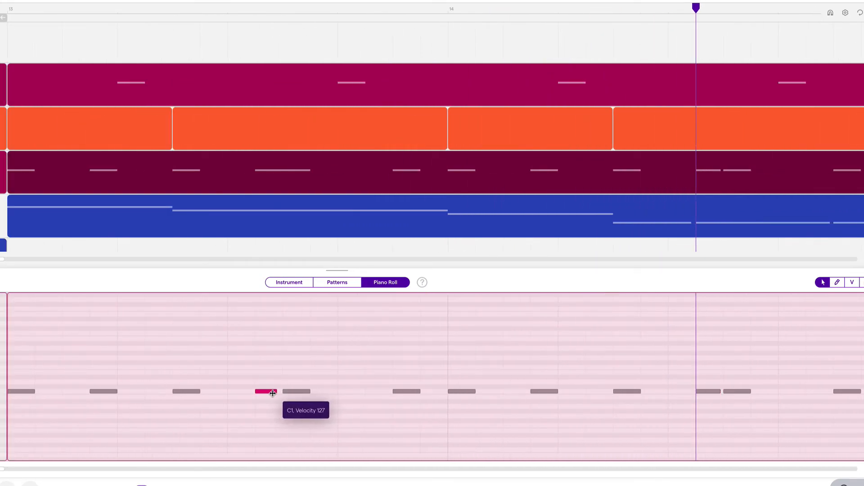
Slightly shorten the fourth kick hit in bars 15 and 16 to leave a gap before the fifth.
scroll(337, 403, right, 4)
scroll(335, 402, right, 15)
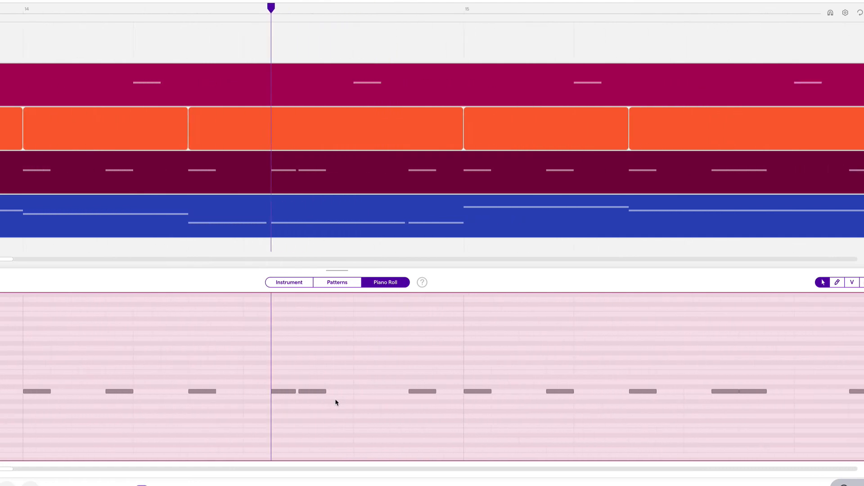
drag(555, 392, 547, 394)
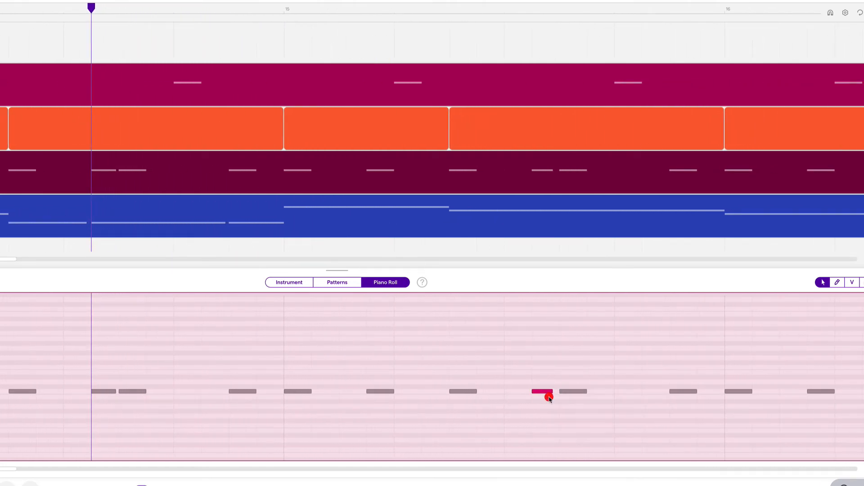
scroll(548, 399, right, 12)
drag(607, 394, 601, 392)
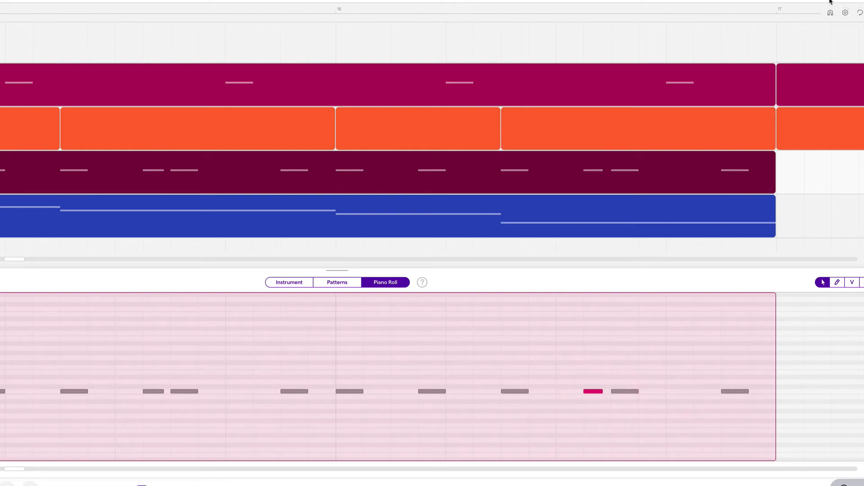
Turn snapping on and open the 808 notes with the playhead at the start of bar 15.
click(831, 14)
scroll(210, 179, down, 2)
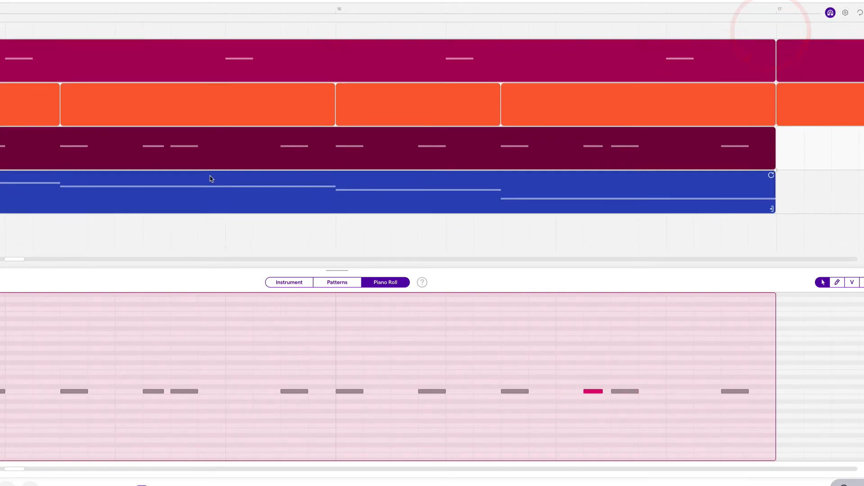
scroll(210, 179, left, 6)
click(247, 176)
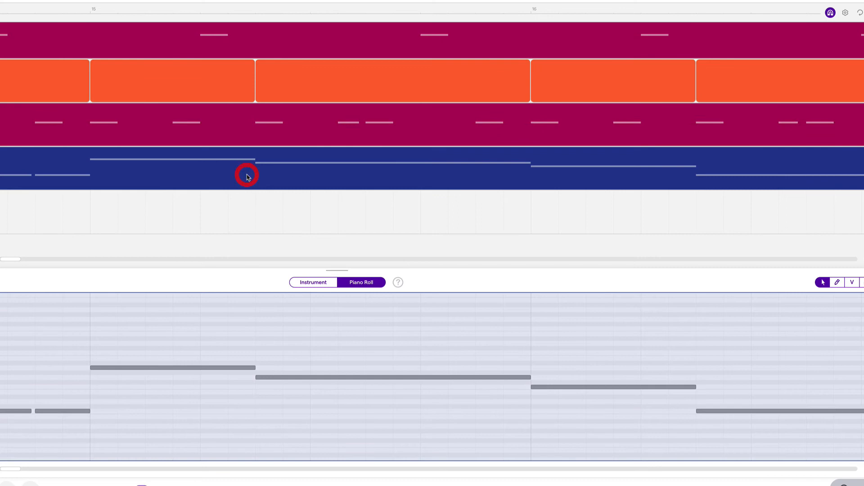
scroll(304, 178, left, 8)
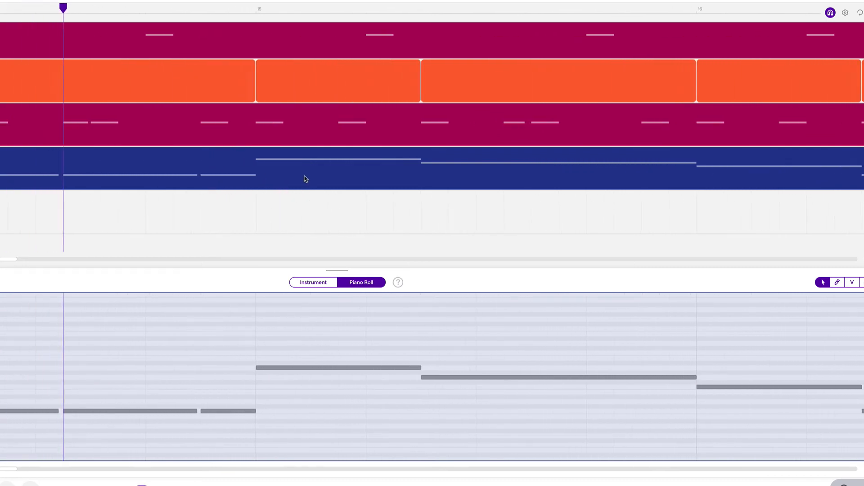
mouse_move(330, 88)
click(331, 8)
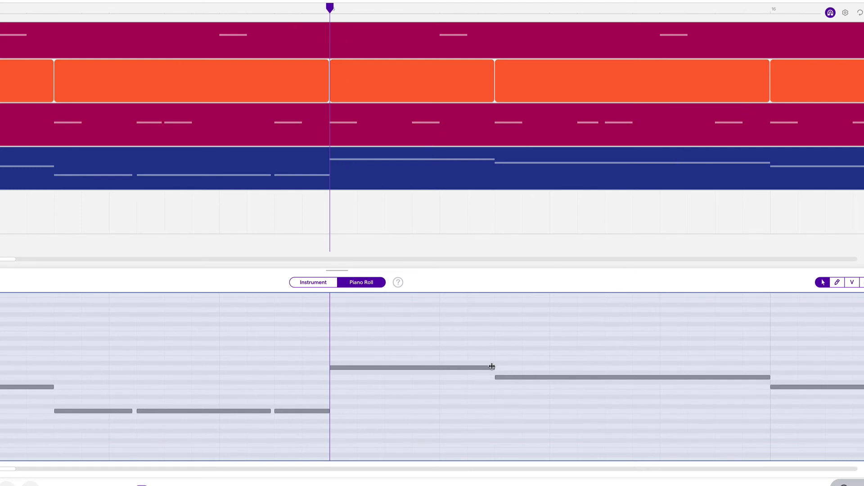
Divide the 808's A2 note in bar 15 into two A2 notes, with the second starting on the second kick hit.
drag(492, 366, 444, 371)
click(412, 7)
drag(436, 367, 462, 370)
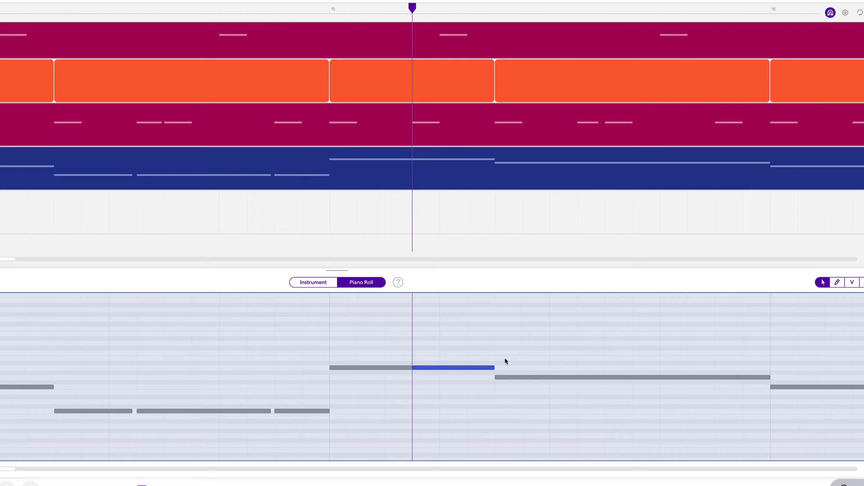
Divide the 808's G2 note in bar 15 into three G2 notes starting on the third, fourth and sixth kick hits.
scroll(505, 360, right, 5)
click(331, 8)
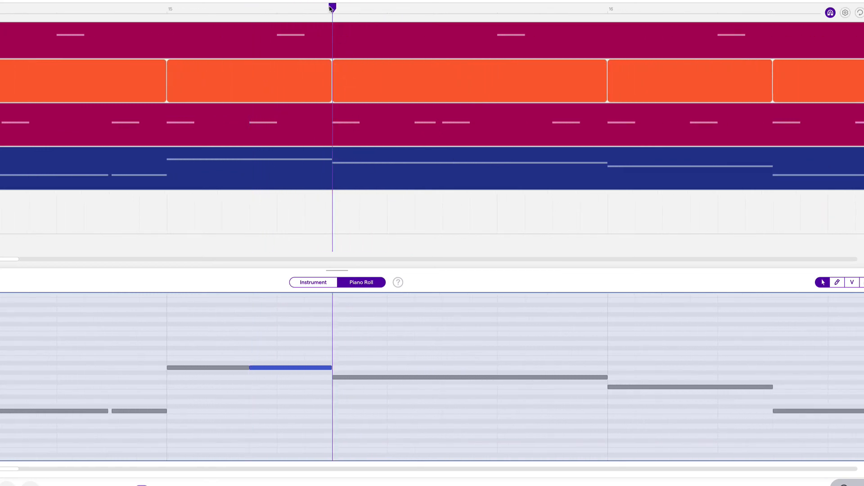
drag(605, 376, 438, 380)
click(413, 8)
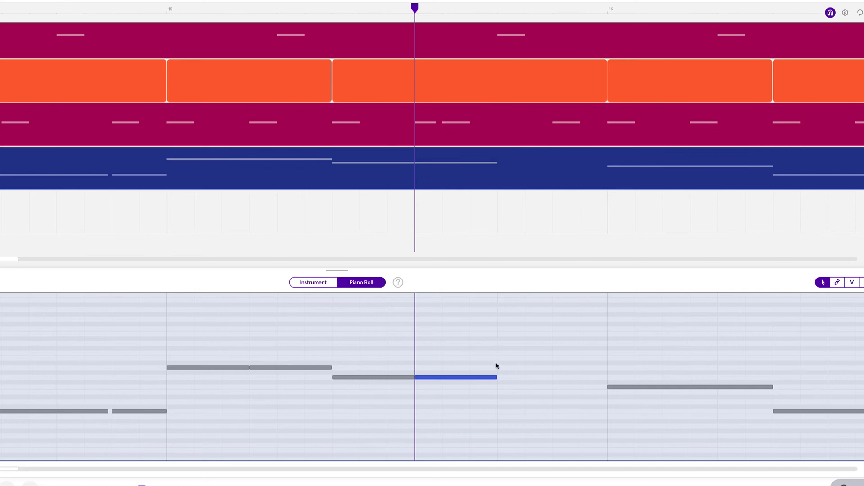
drag(495, 378, 541, 379)
alt+click(563, 378)
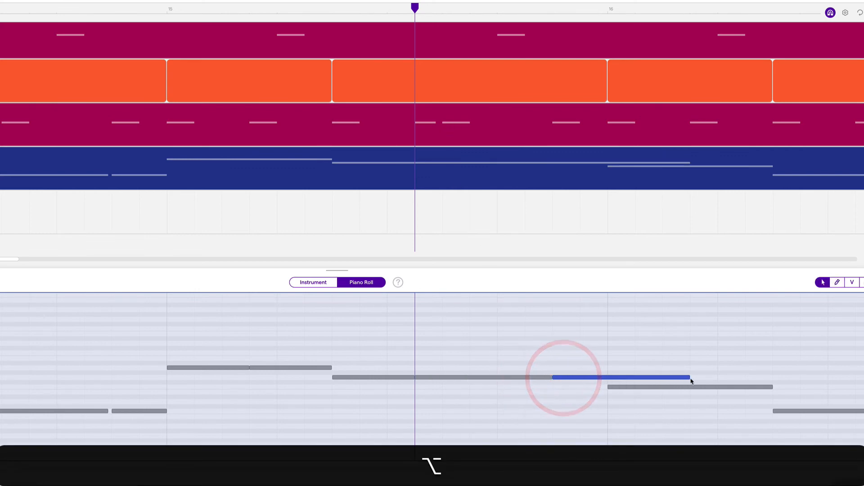
drag(690, 378, 598, 379)
Solo the Kick, 808 and Snare tracks and play them together from bar 13.
scroll(450, 253, down, 3)
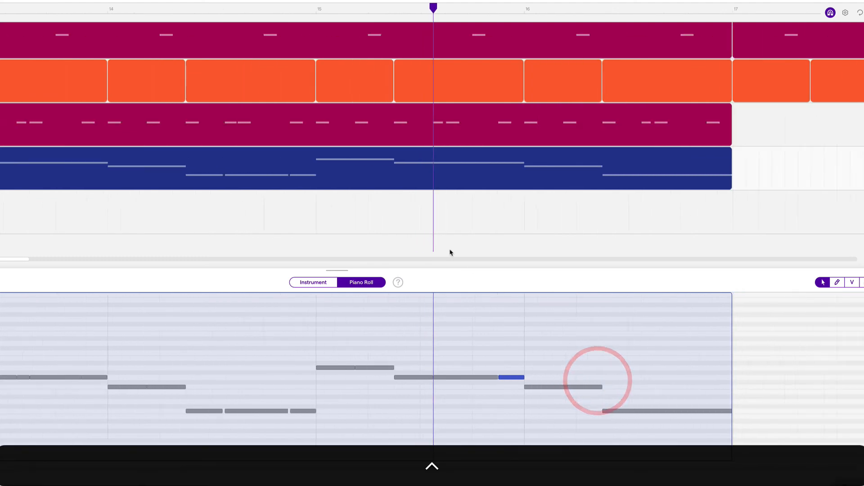
scroll(450, 252, down, 3)
click(273, 10)
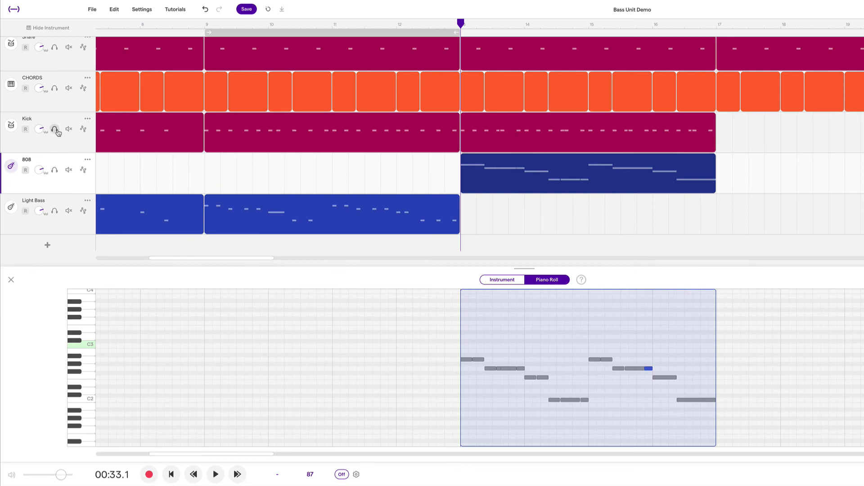
click(54, 129)
click(54, 169)
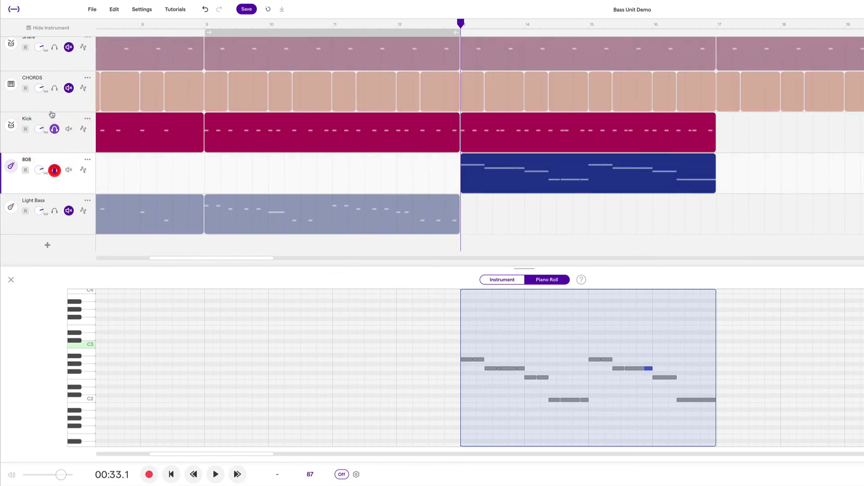
click(54, 47)
scroll(343, 129, up, 1)
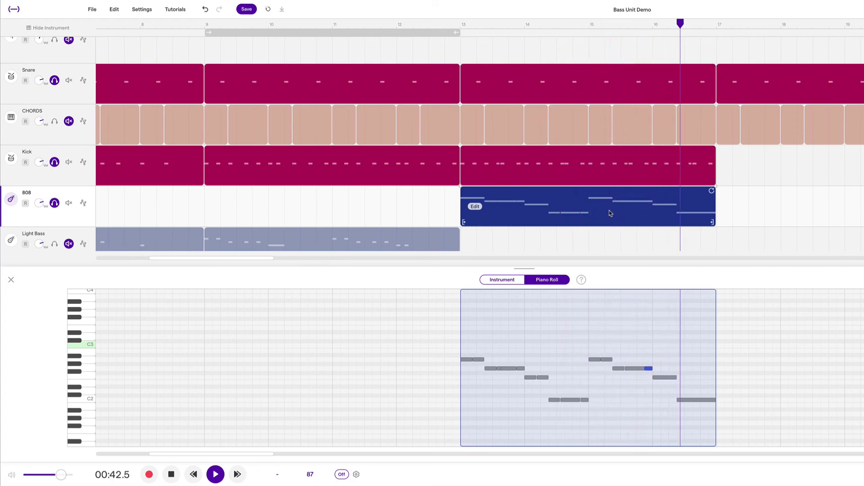
key(space)
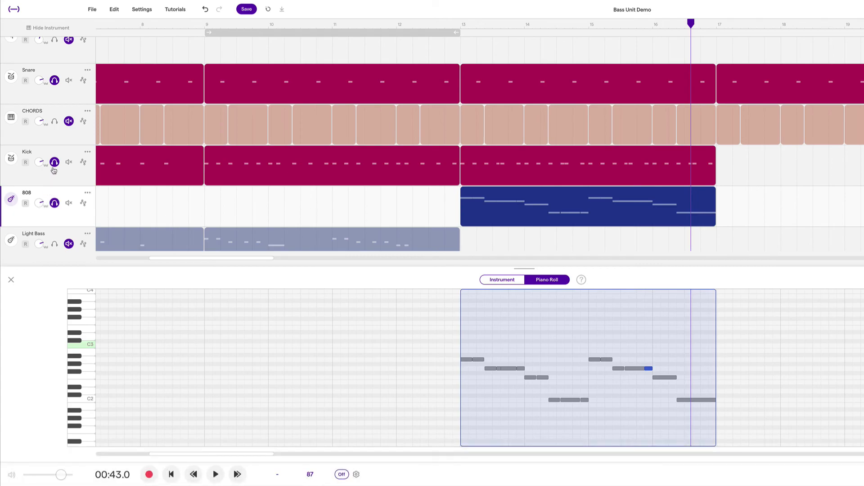
Unsolo the Kick track and play only the 808 and Snare from bar 13 to the end of bar 16.
click(55, 163)
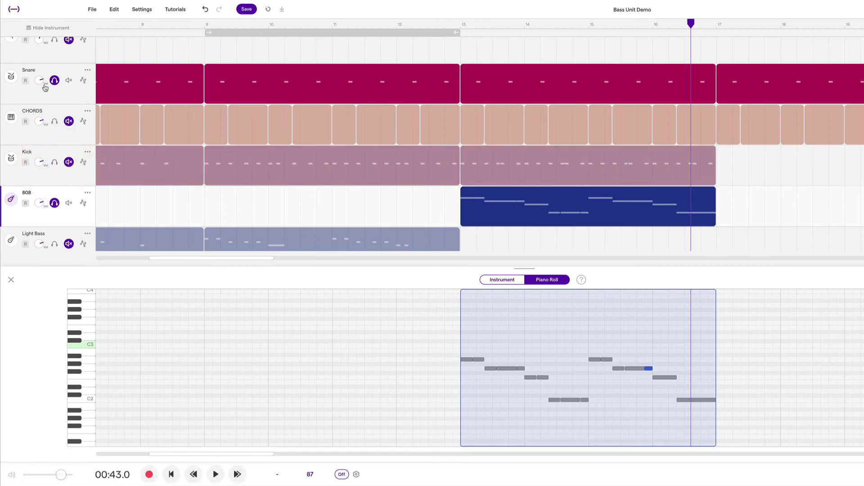
mouse_move(514, 85)
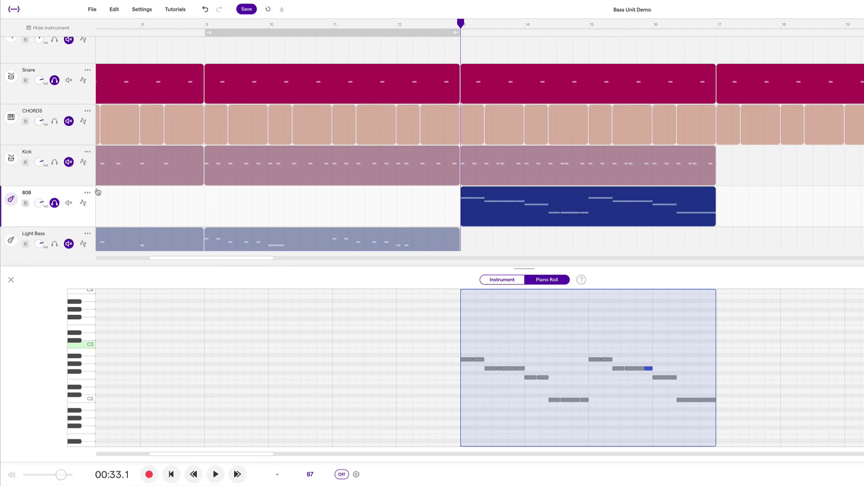
key(space)
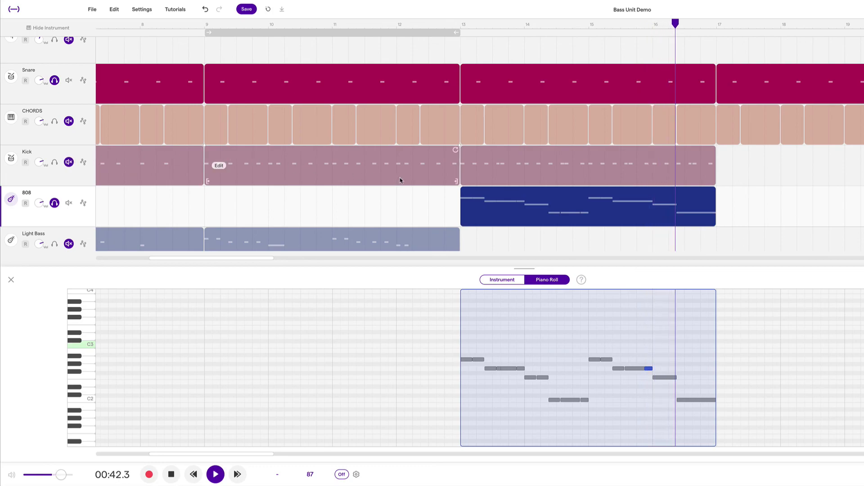
key(space)
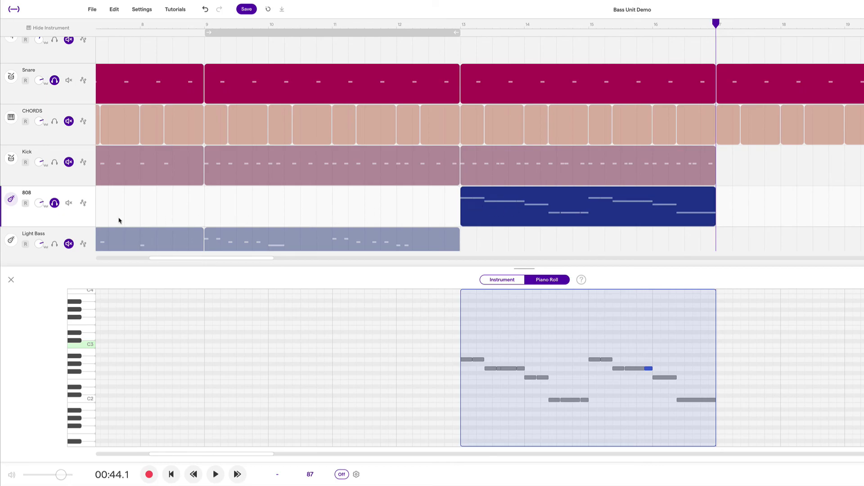
Unsolo the 808 and Snare tracks so that all tracks can play.
click(55, 204)
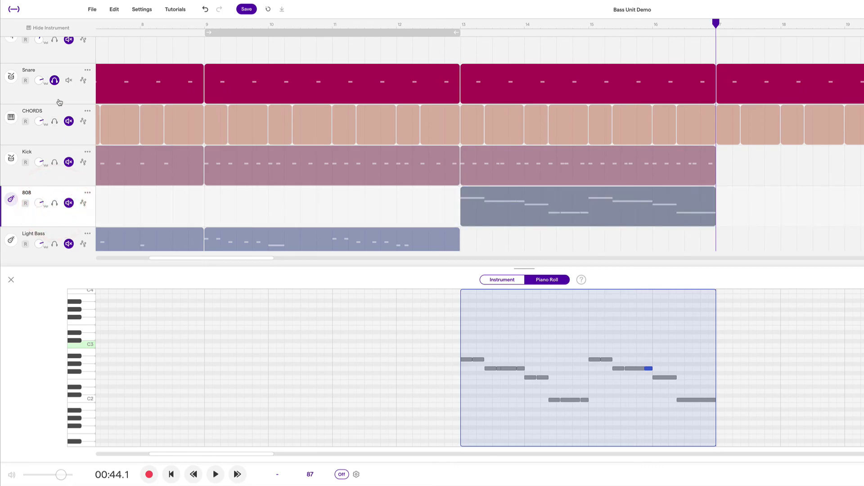
alt+super+click(55, 81)
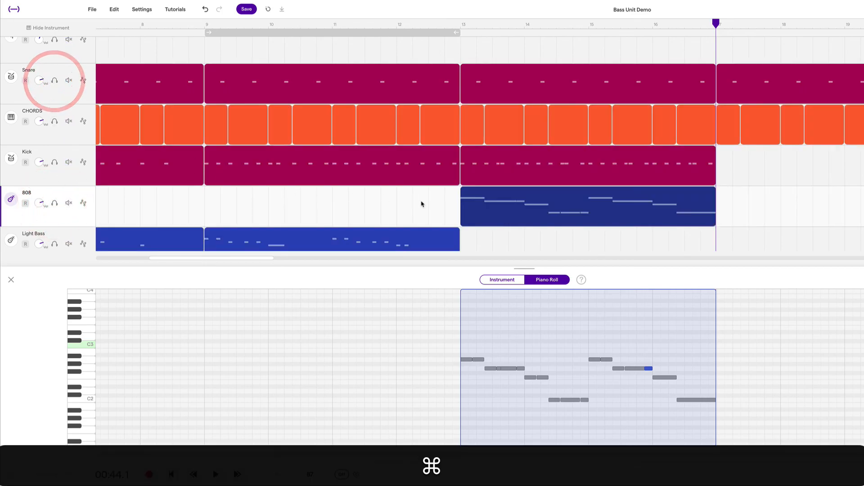
scroll(456, 205, down, 3)
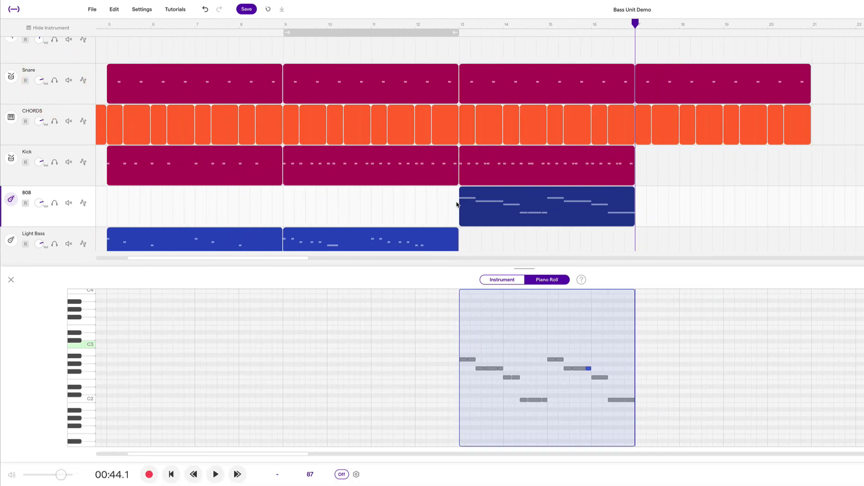